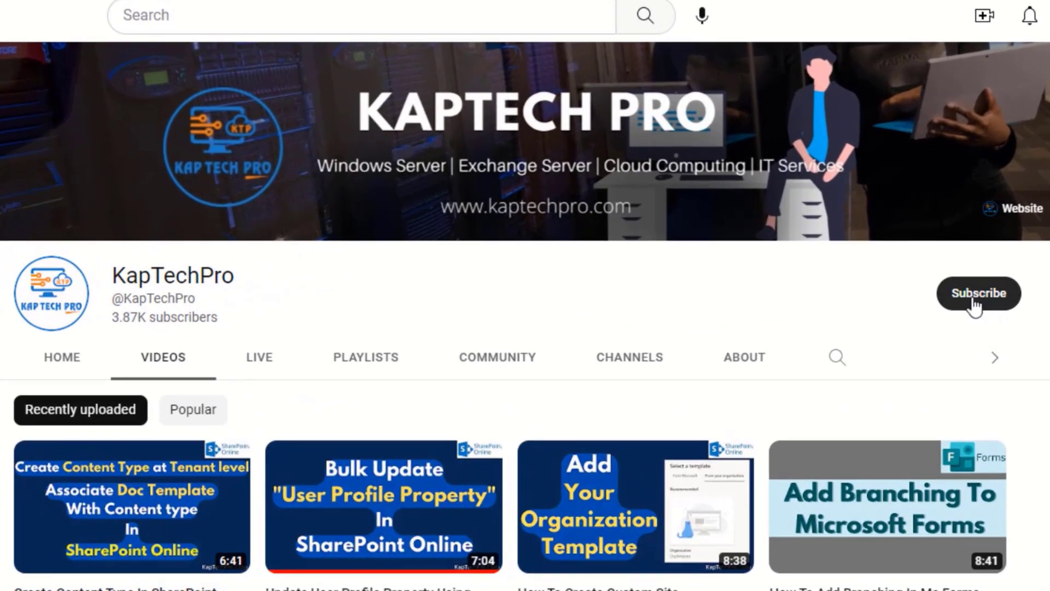
Subscribe to the KapTechPro YouTube channel with notifications set to All
left_click(977, 301)
left_click(1002, 298)
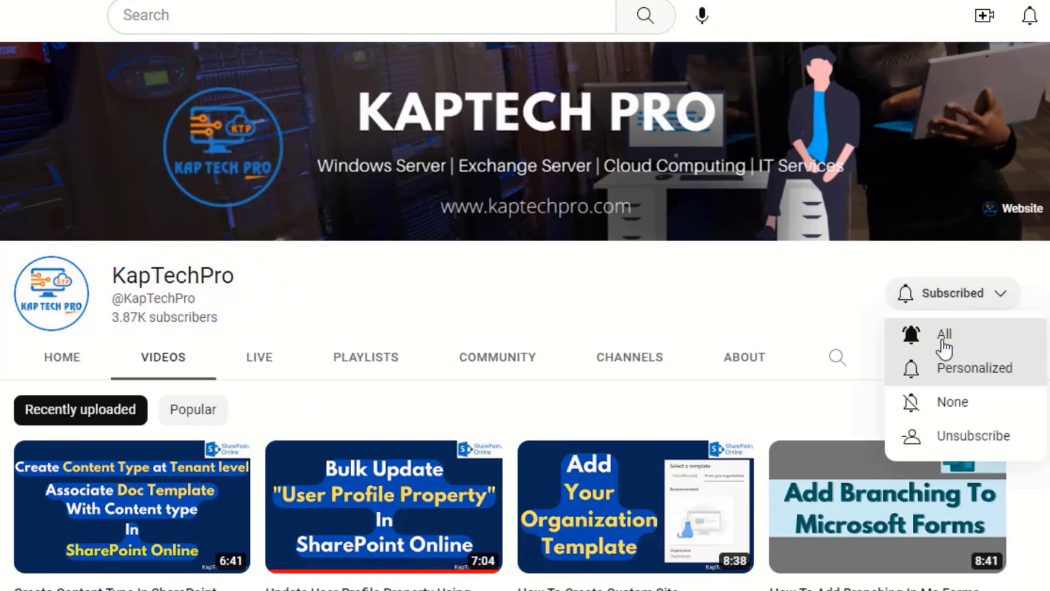
left_click(953, 344)
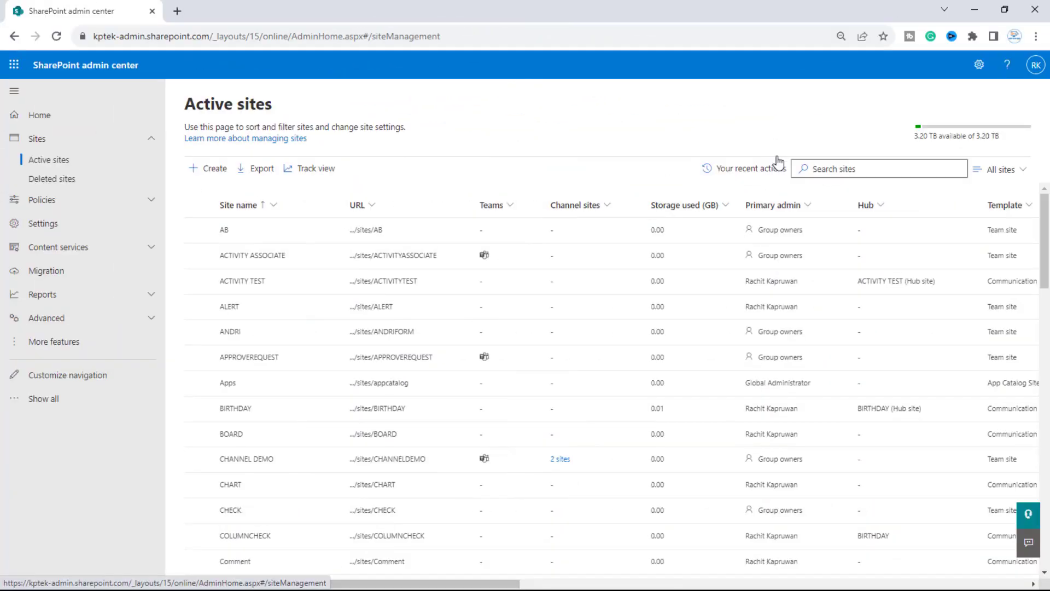
Search Active sites for 'viteo' and open the VIDEO site's home page link
left_click(832, 169)
type("vit")
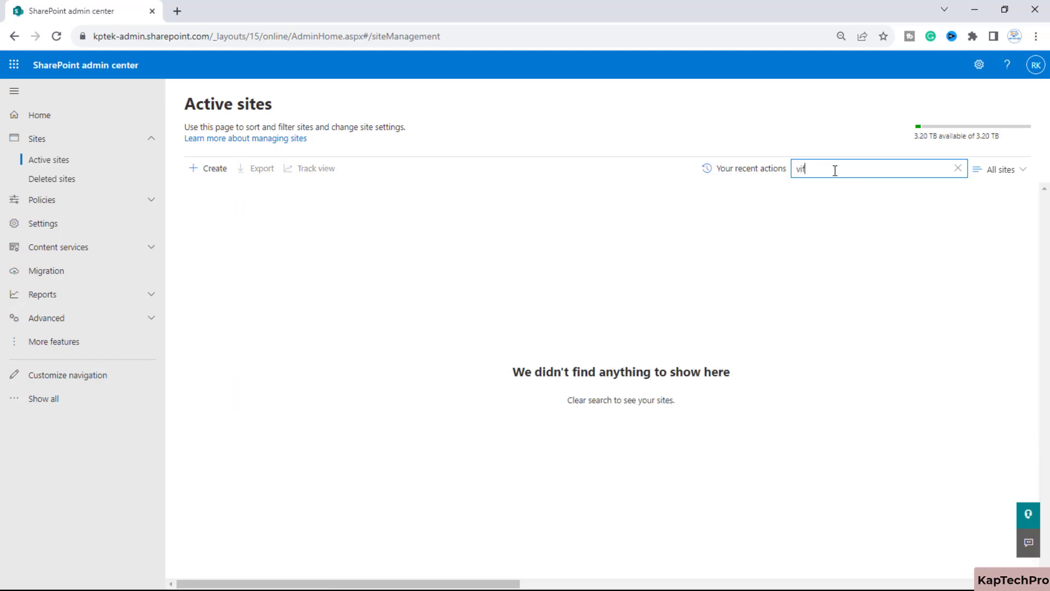
type("eo")
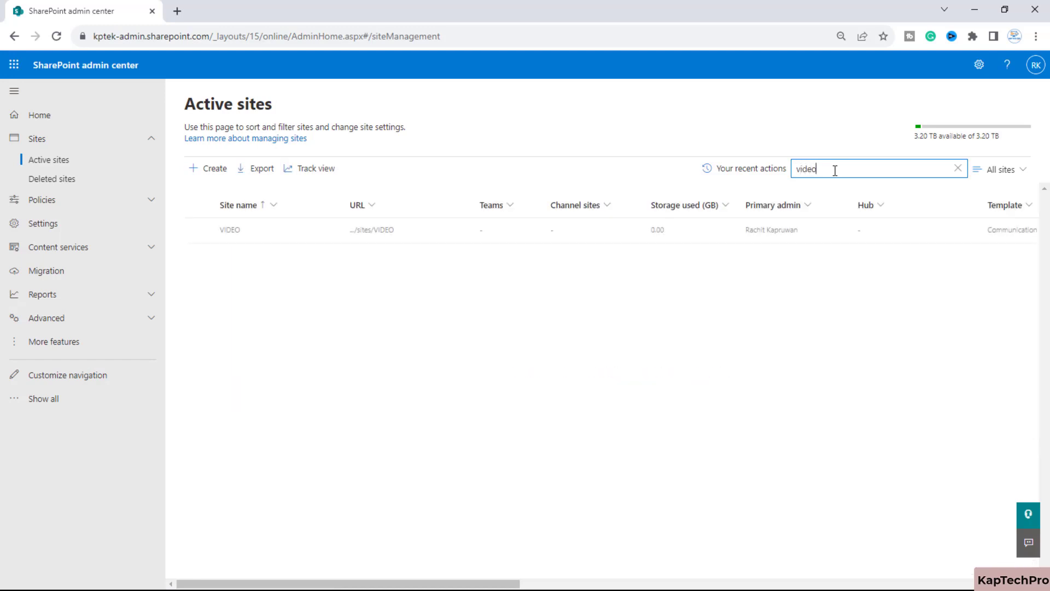
left_click(384, 230)
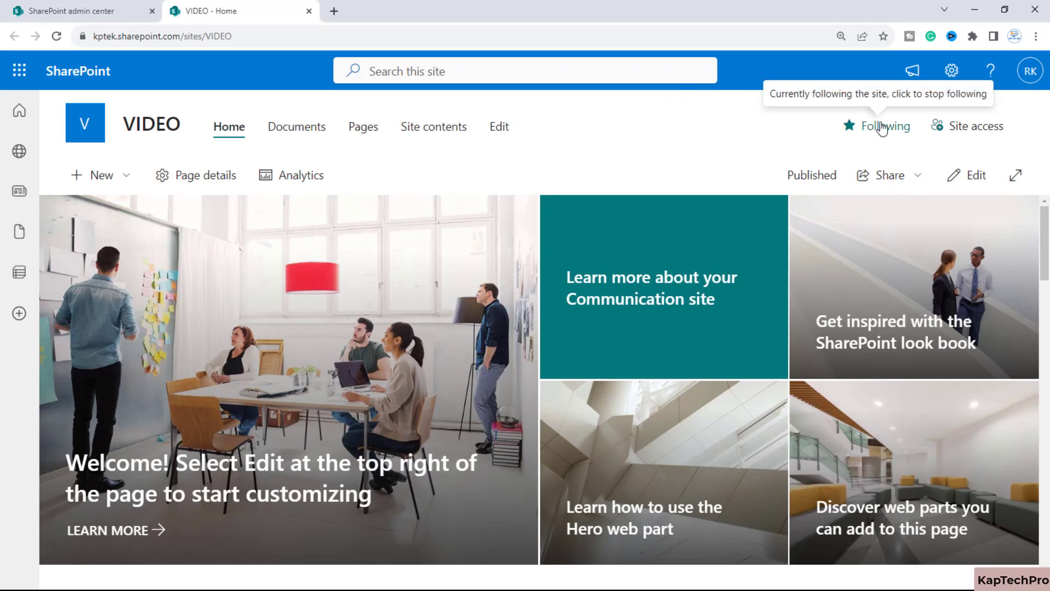
Check the Documents library's videos in a new tab, then return to VIDEO - Home
scroll(1048, 224, "down", 6)
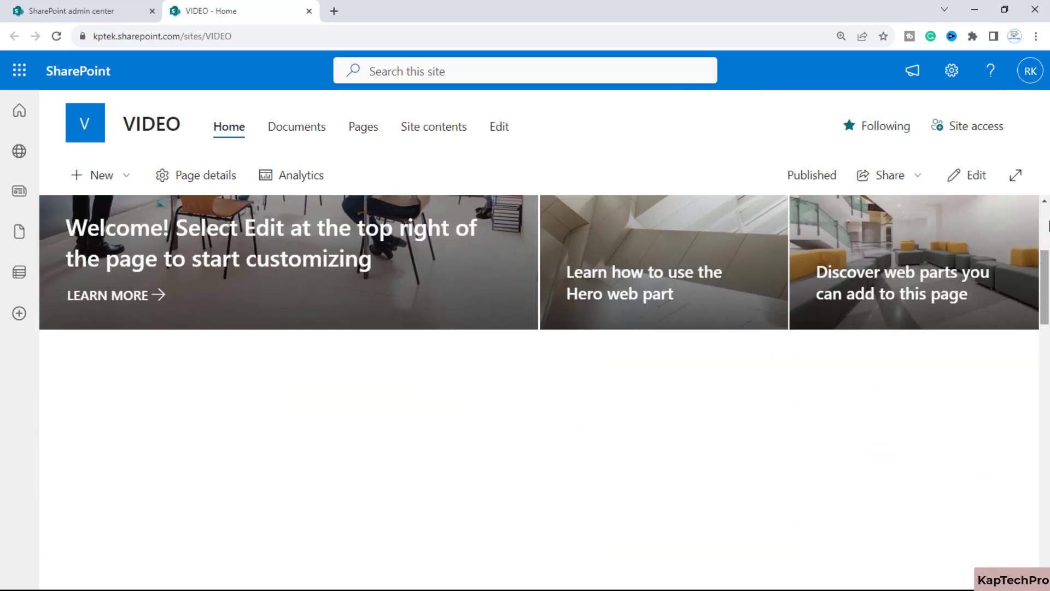
scroll(474, 403, "up", 2)
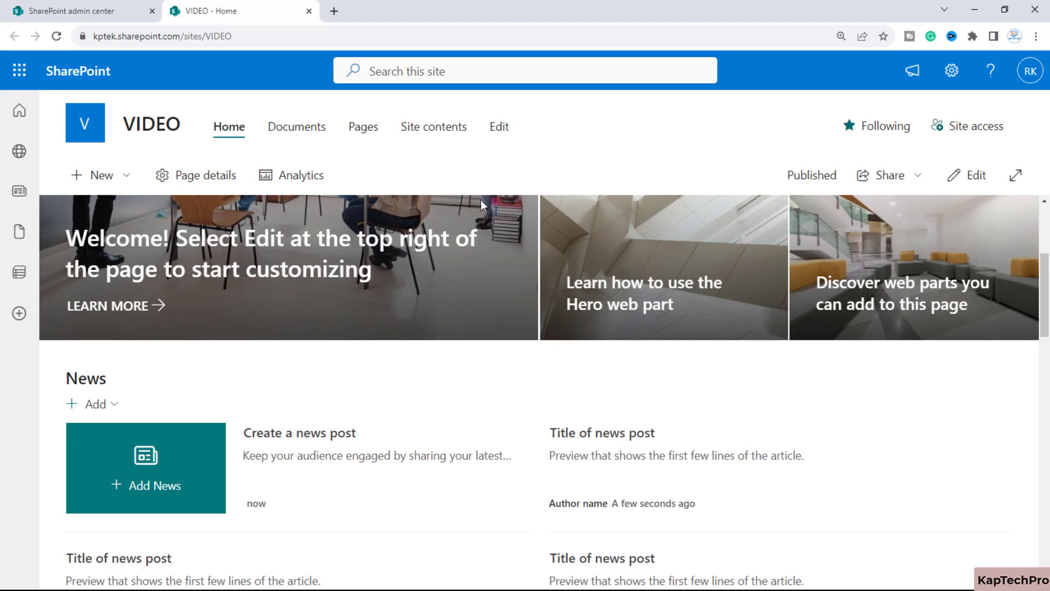
scroll(540, 475, "up", 4)
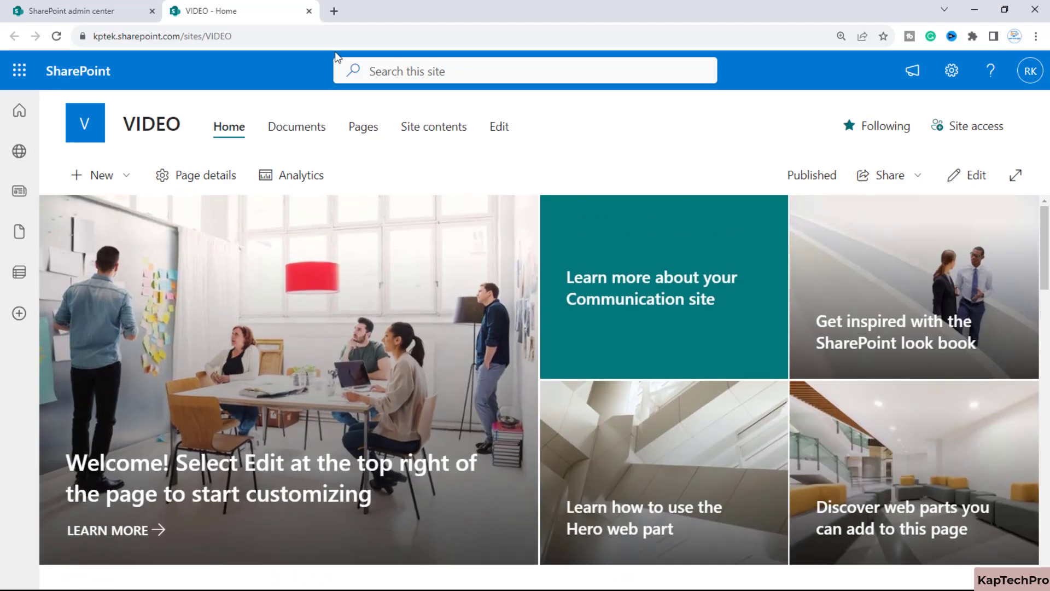
right_click(310, 126)
left_click(335, 136)
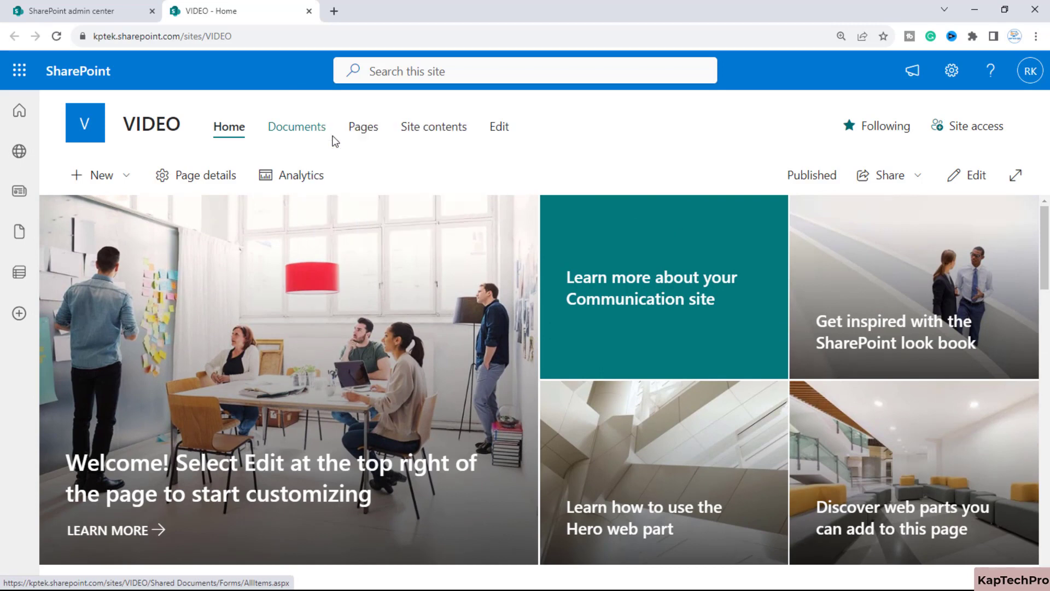
left_click(373, 5)
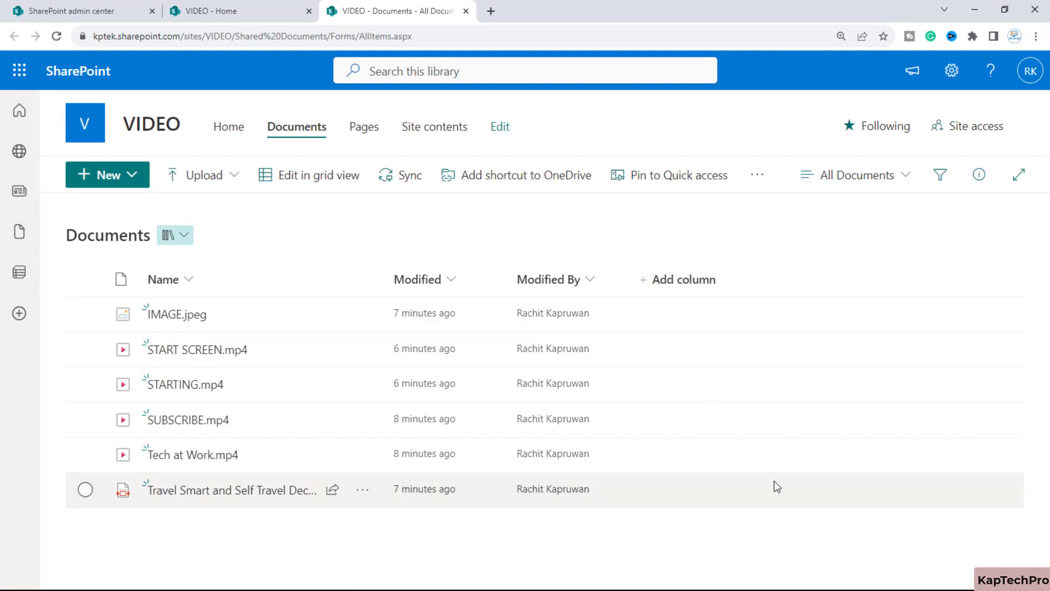
key("ctrl+shift+Tab")
key("ctrl+Tab")
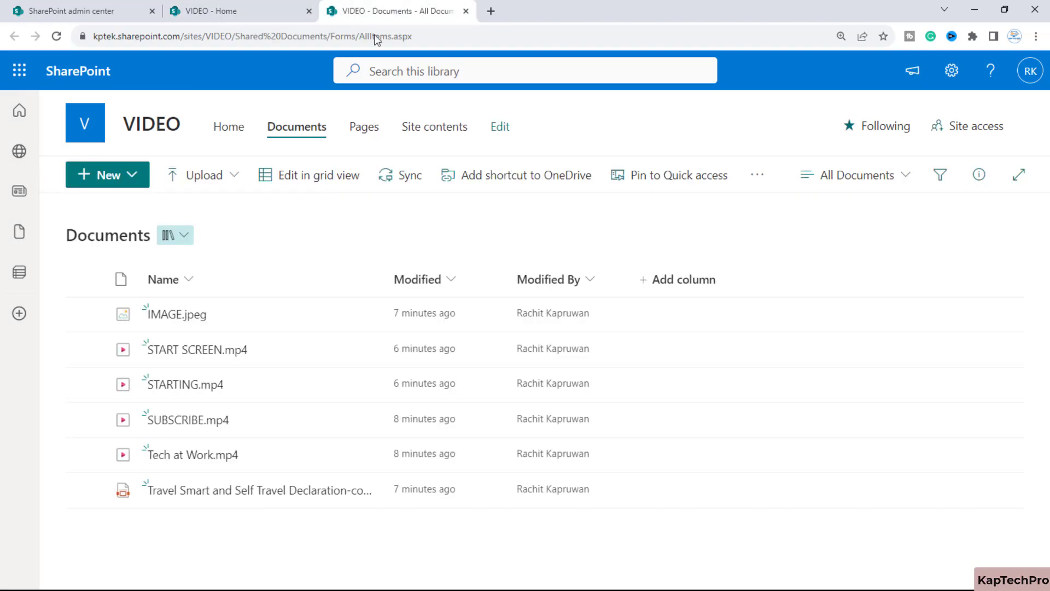
left_click(241, 11)
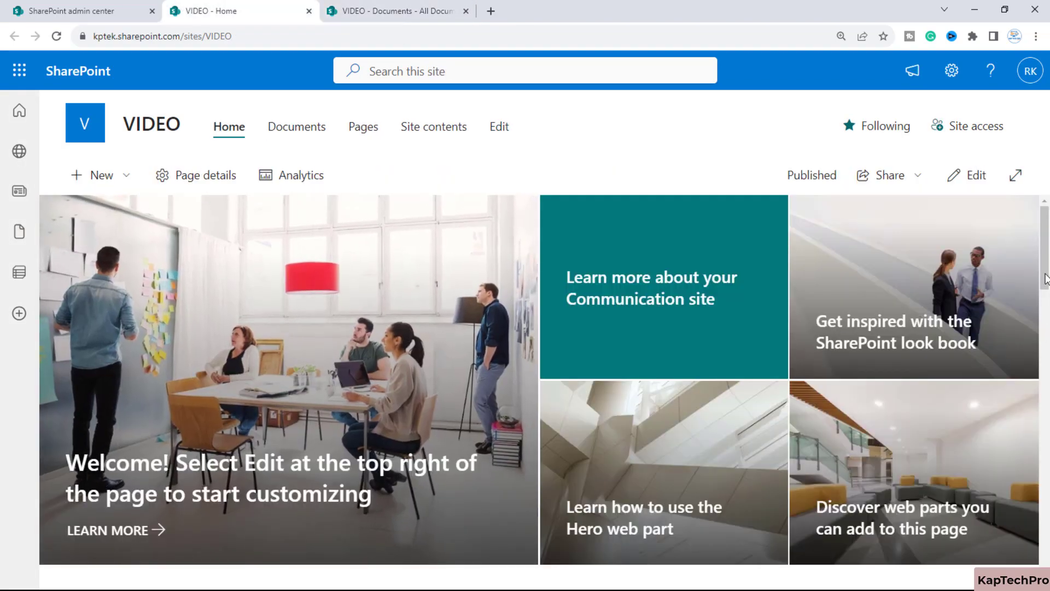
Edit the home page, delete the News web part, and add a web part in its place
left_click(973, 186)
scroll(937, 216, "down", 5)
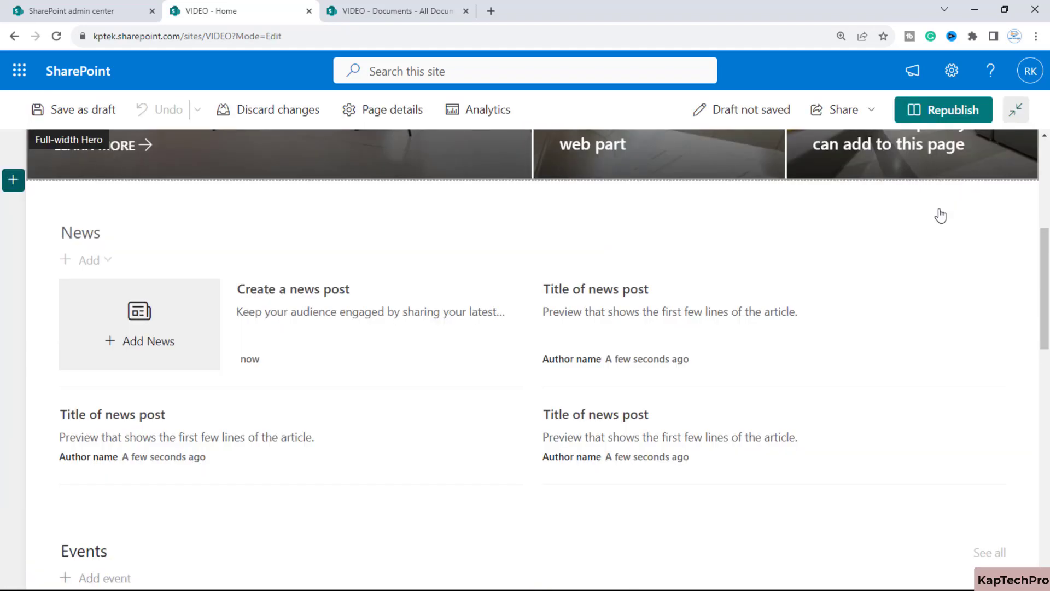
scroll(857, 370, "up", 3)
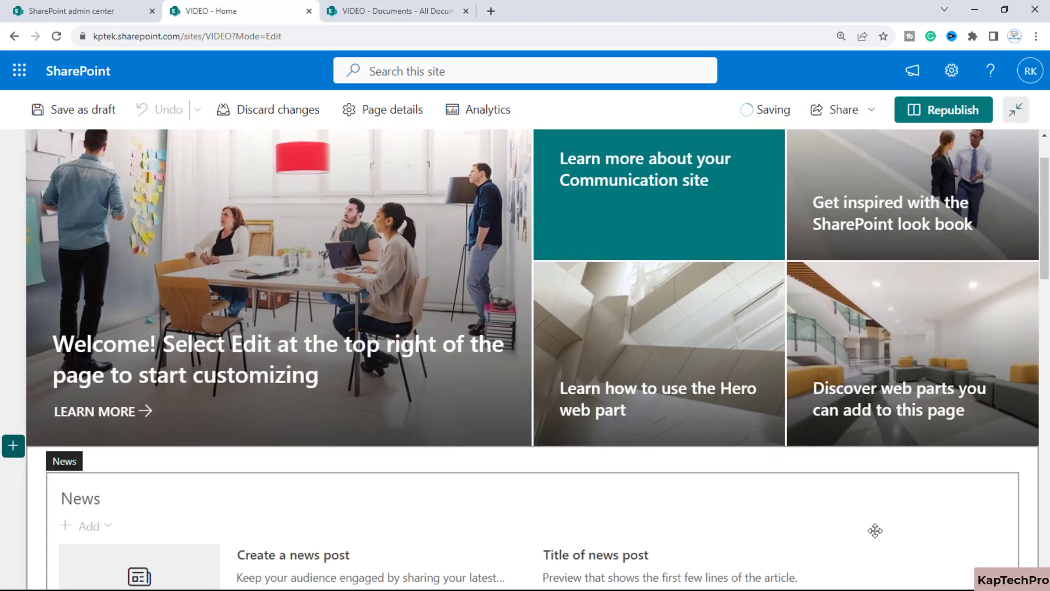
scroll(373, 356, "down", 3)
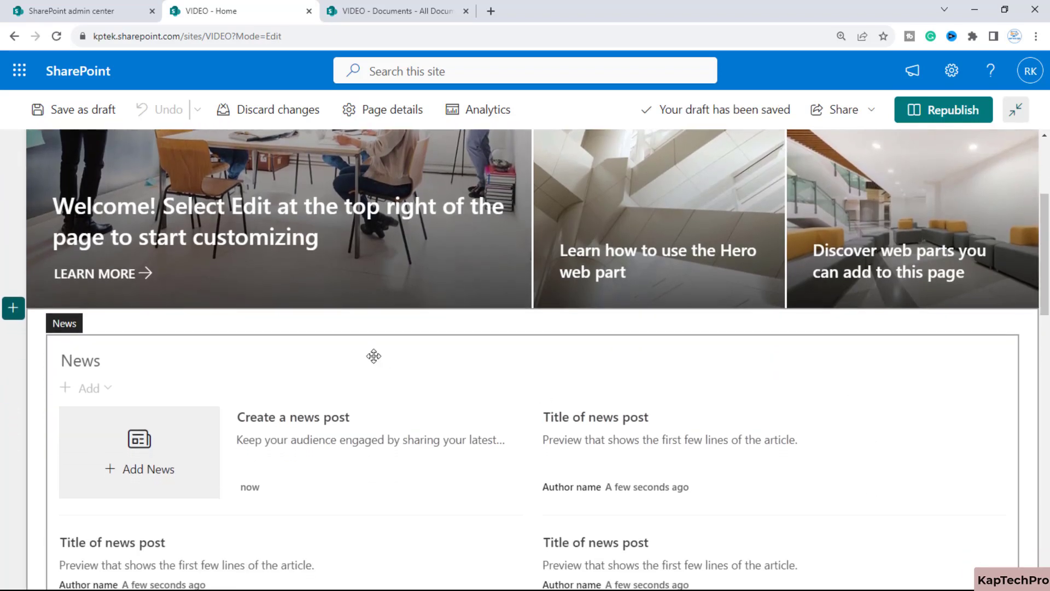
left_click(350, 336)
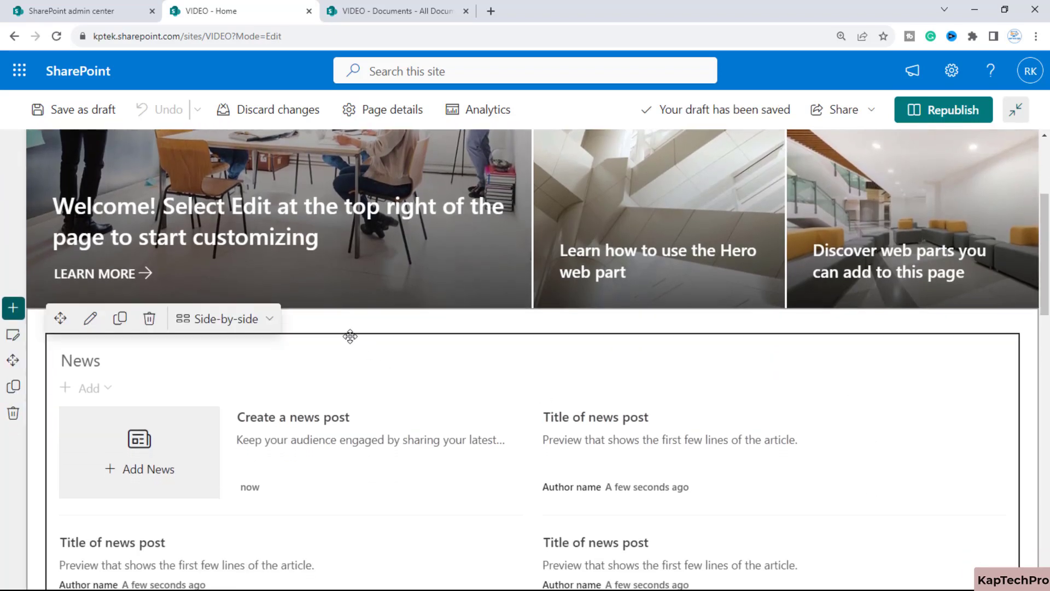
left_click(148, 320)
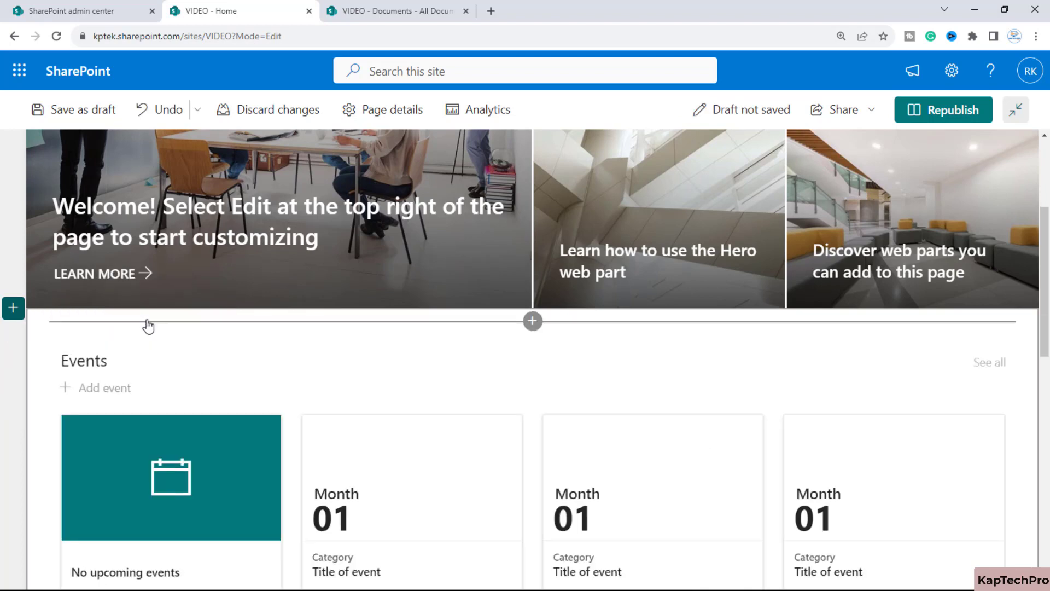
left_click(533, 322)
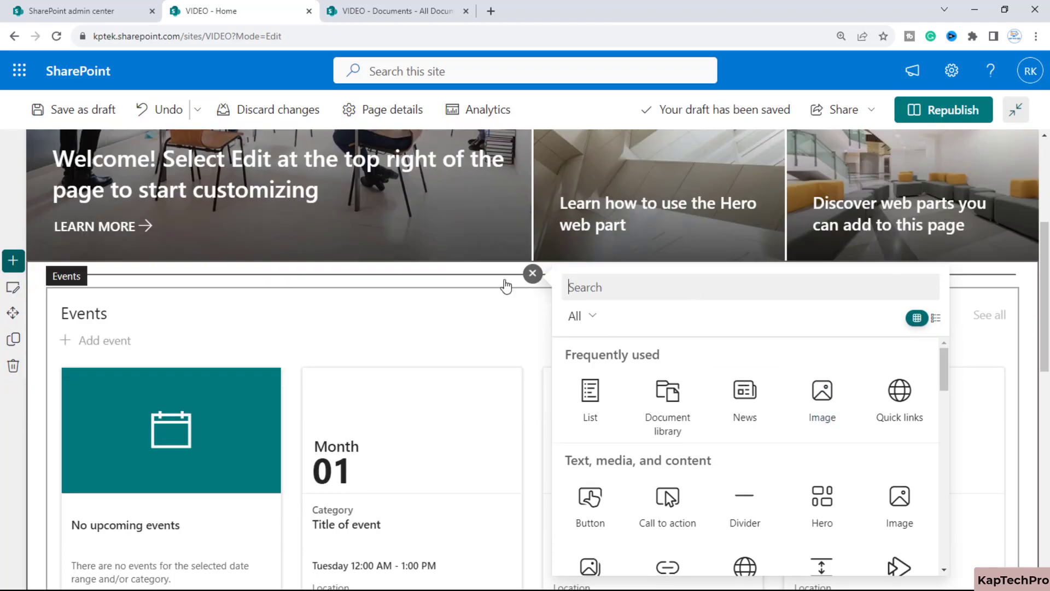
Add a File and Media web part embedding Tech at Work.mp4 from Site > Documents
type("video")
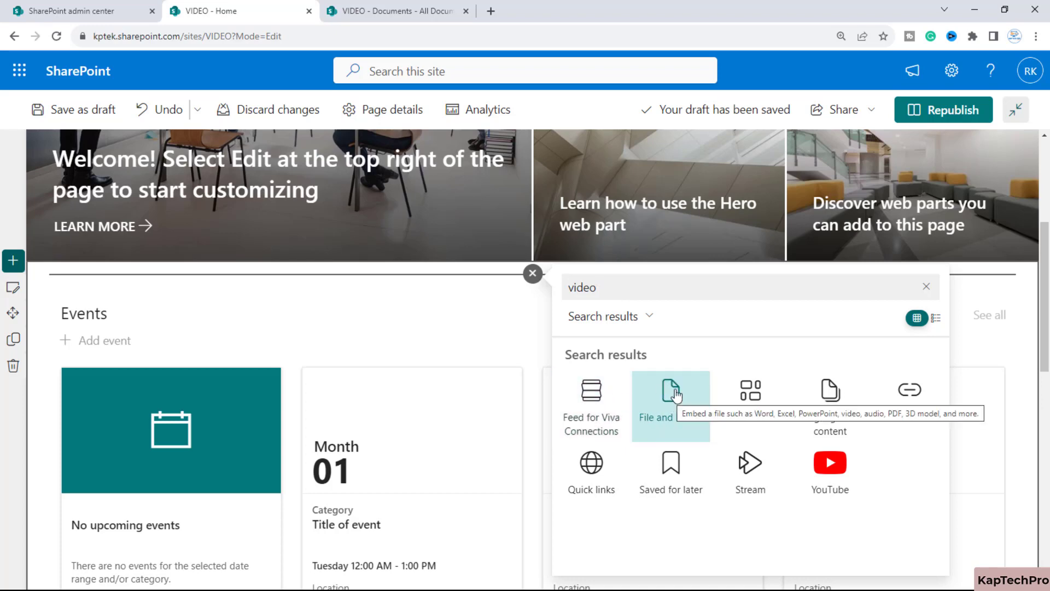
left_click(605, 424)
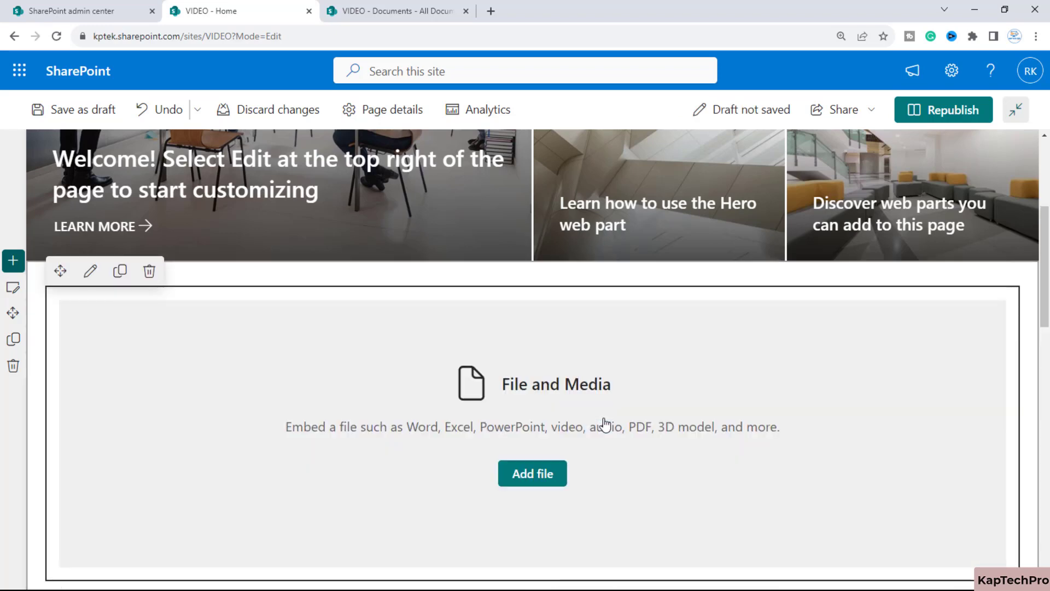
left_click(527, 471)
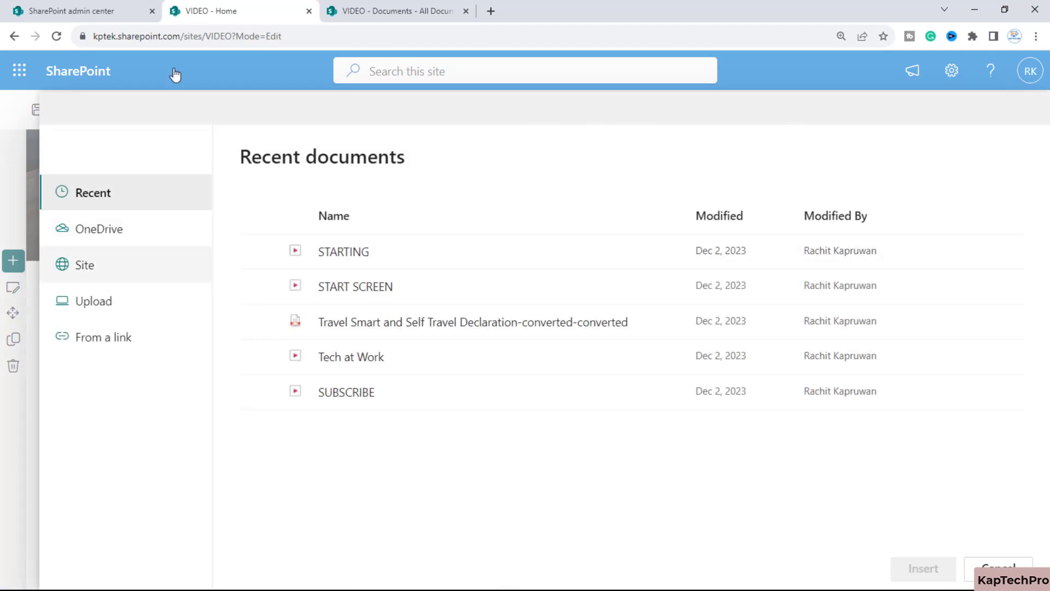
left_click(108, 280)
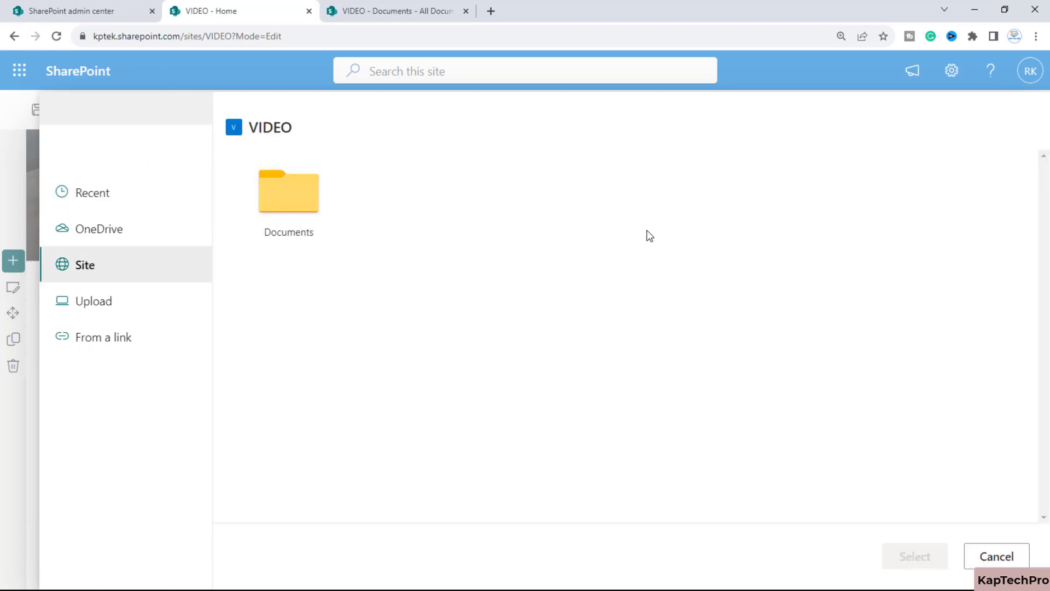
left_click(315, 207)
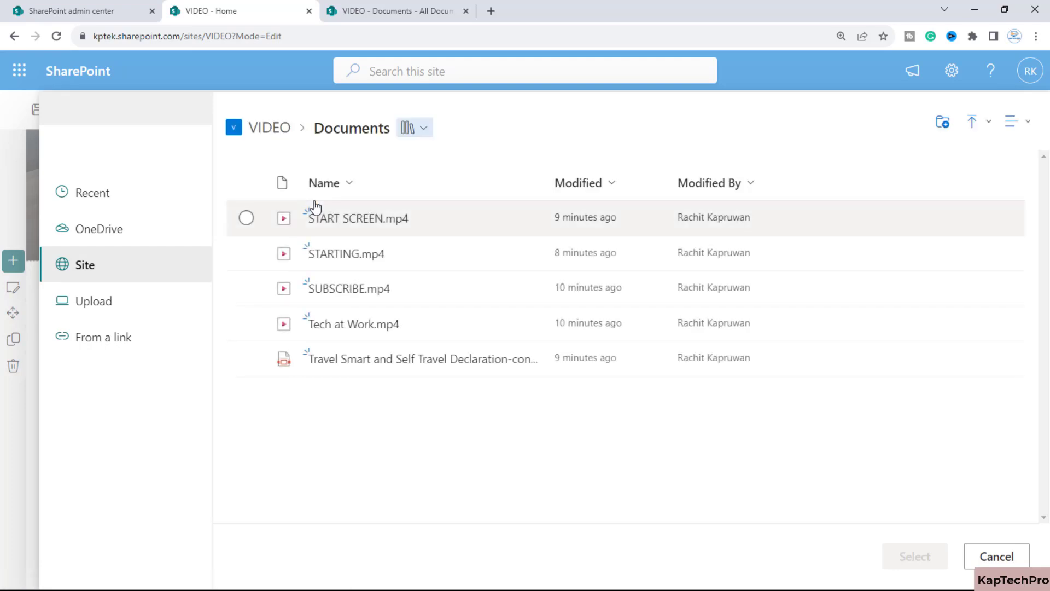
left_click(357, 329)
left_click(908, 556)
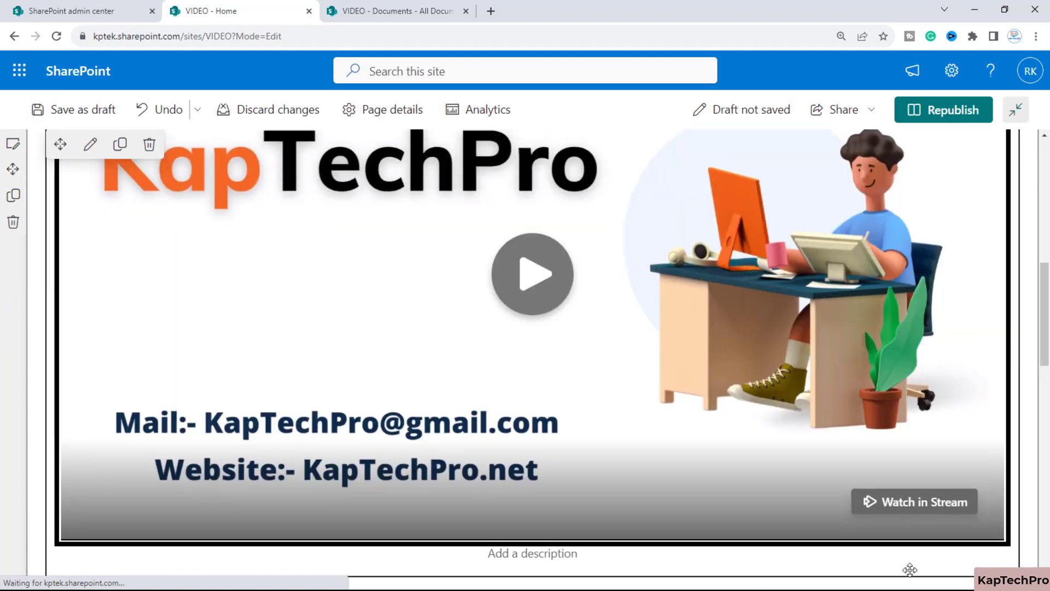
Review the embedded video's File and Media properties, then begin republishing the page
left_click(88, 146)
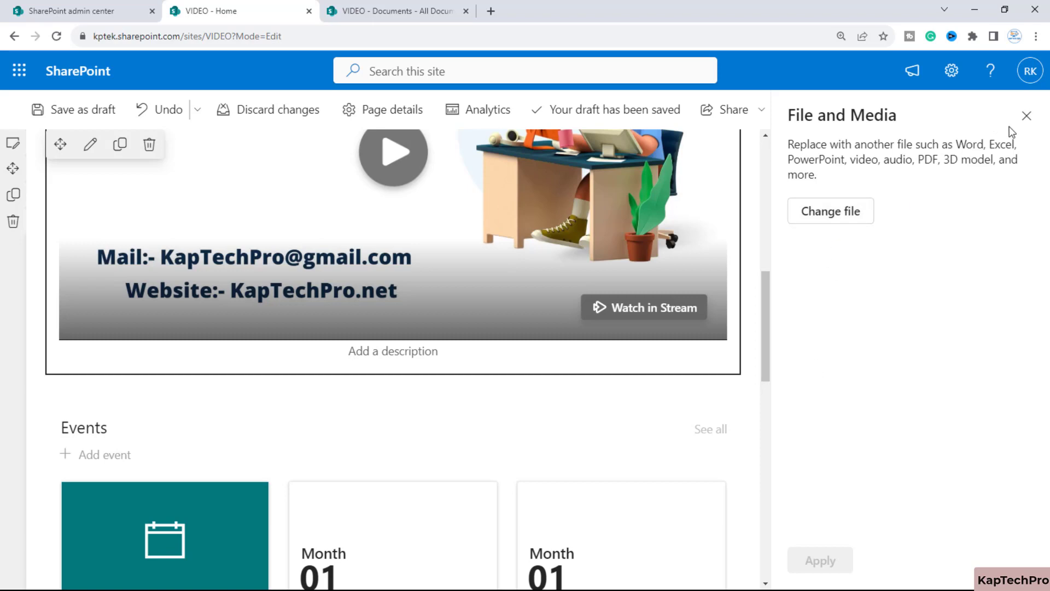
left_click(1025, 116)
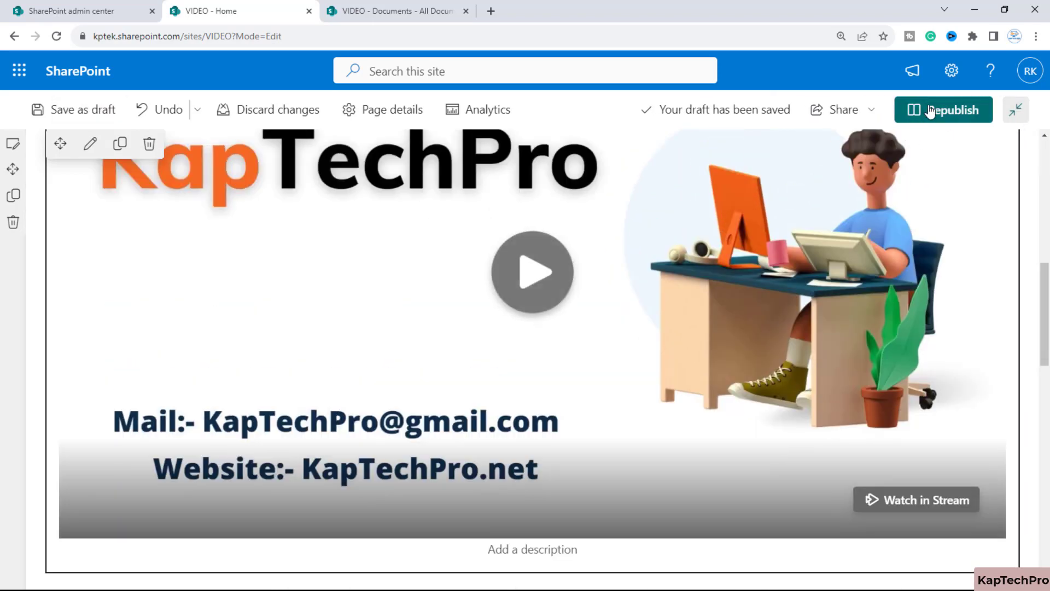
left_click(930, 111)
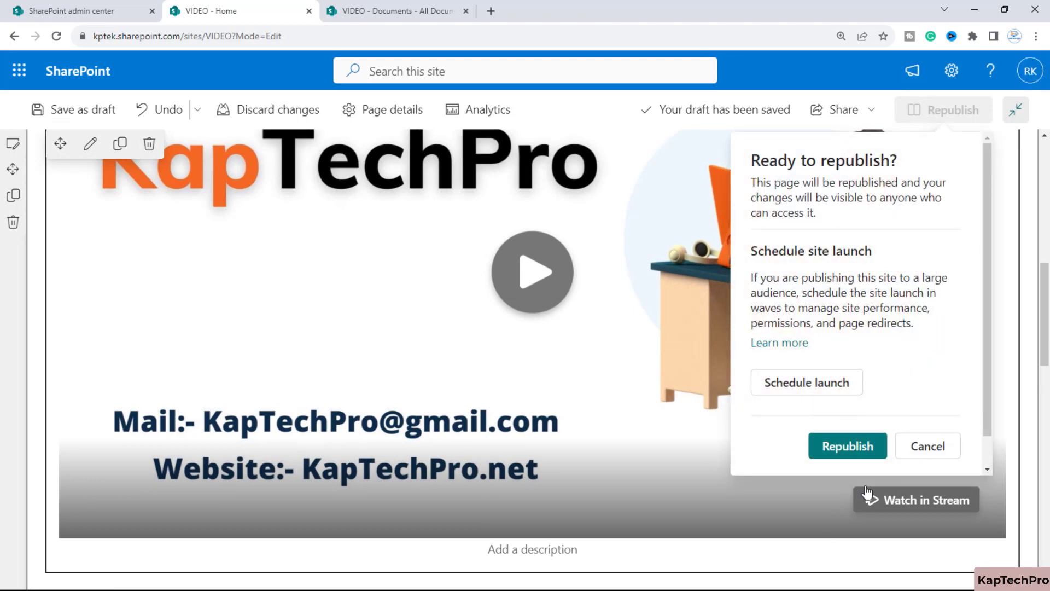
left_click(857, 446)
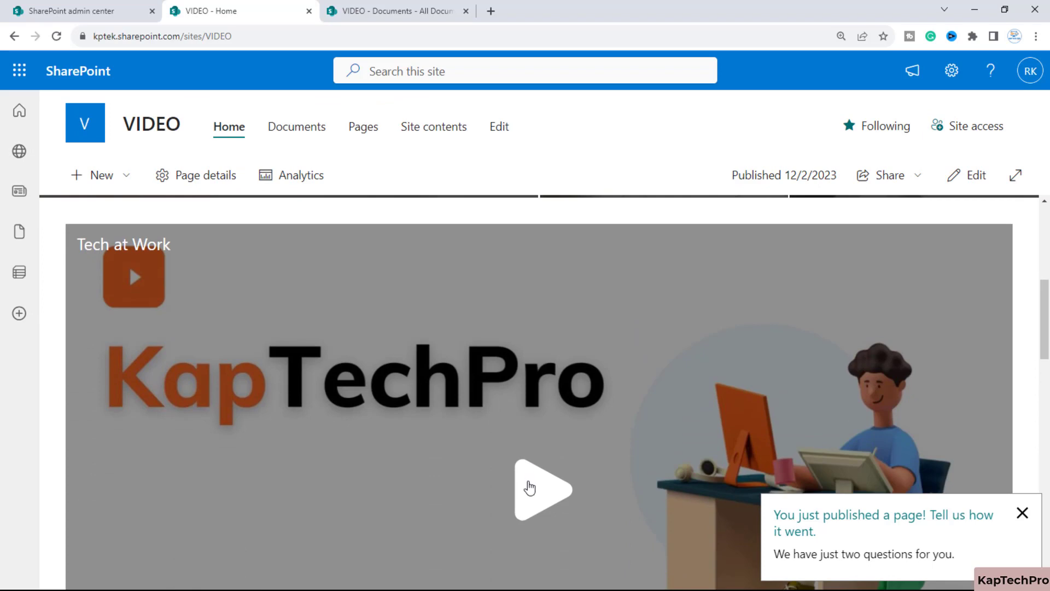
left_click(529, 487)
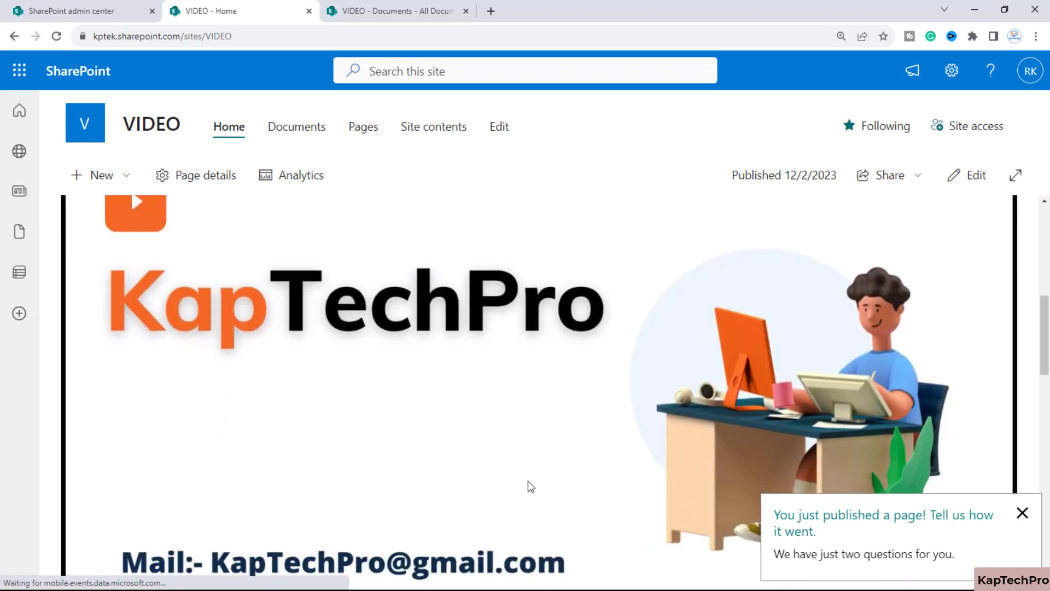
scroll(529, 486, "down", 5)
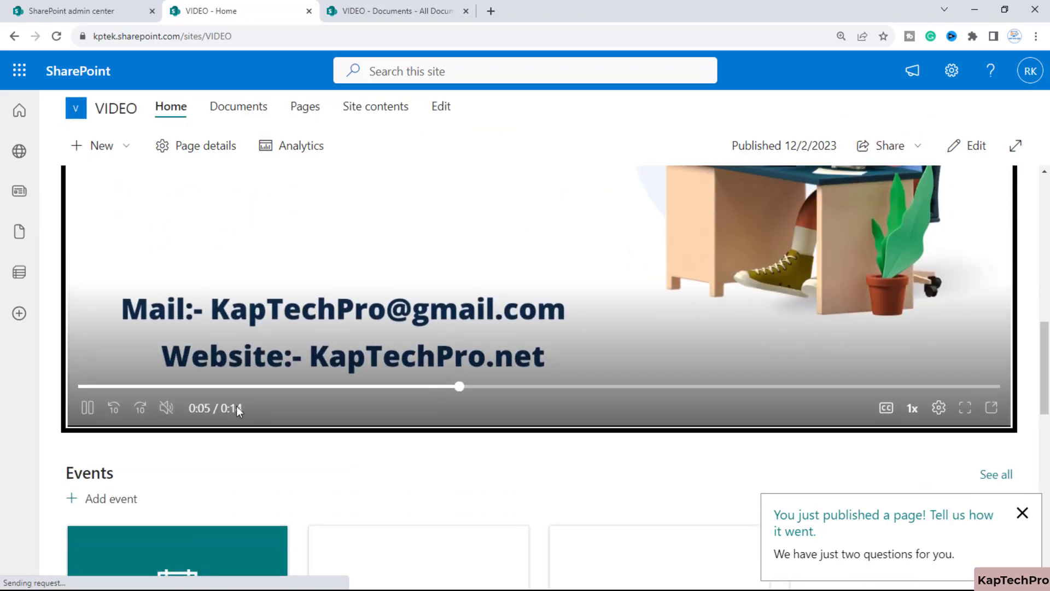
left_click(89, 412)
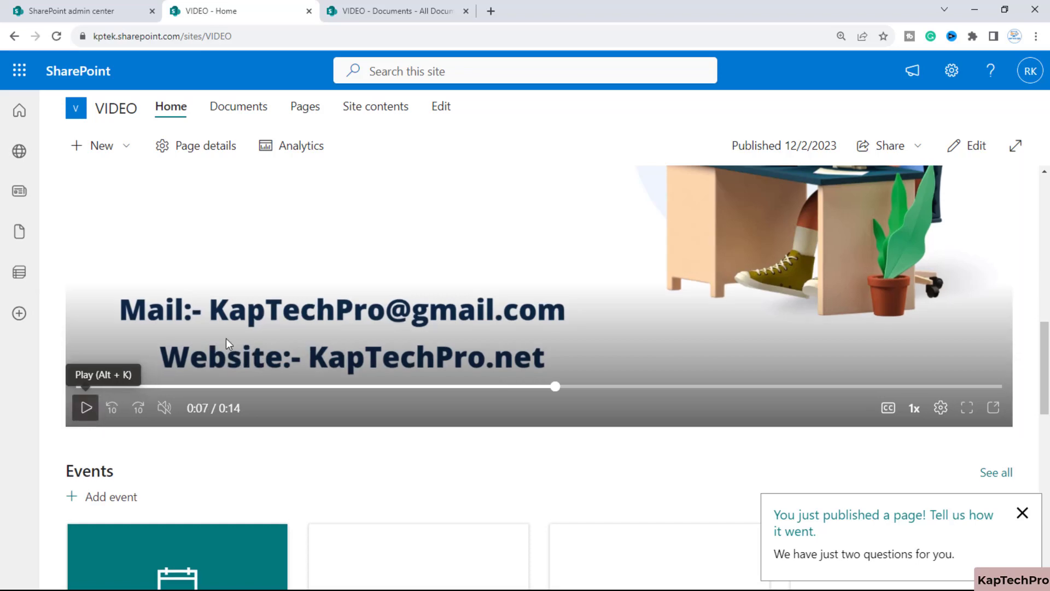
scroll(582, 301, "up", 2)
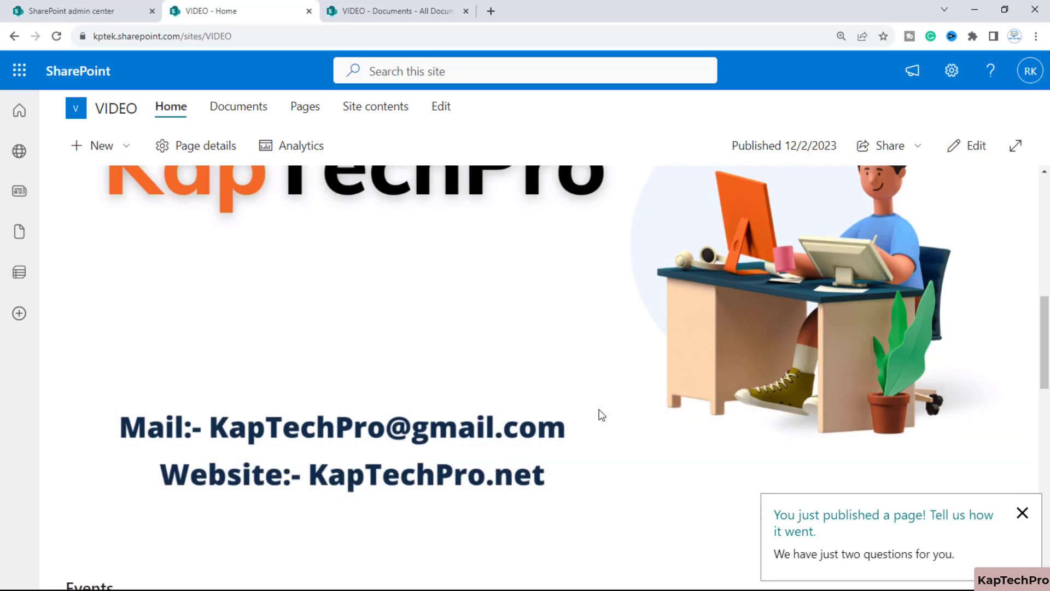
scroll(601, 416, "up", 1)
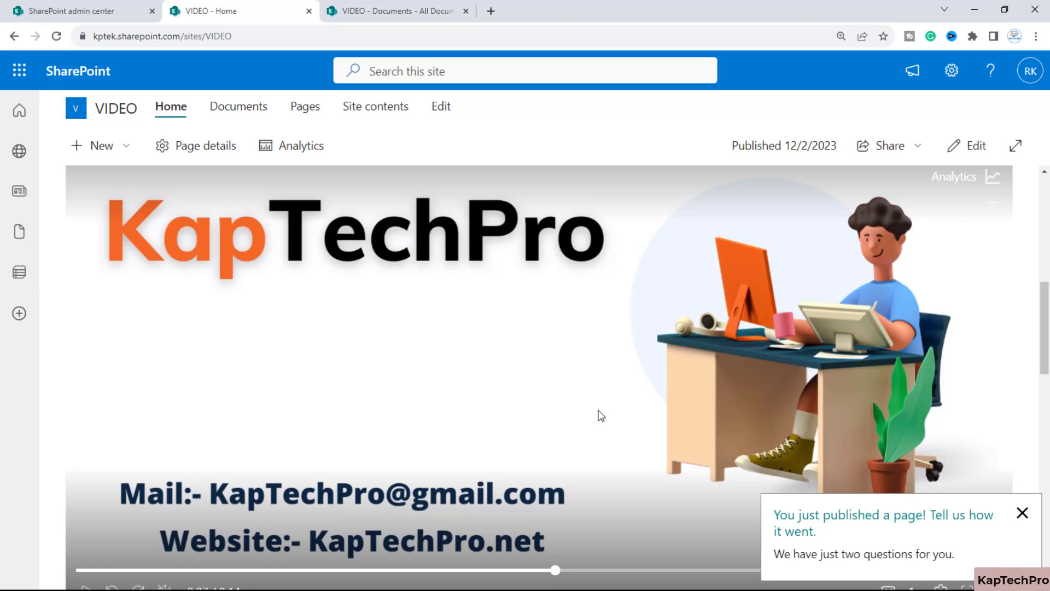
Edit the page and insert a Highlighted content web part above Events, found by searching 'high'
left_click(969, 145)
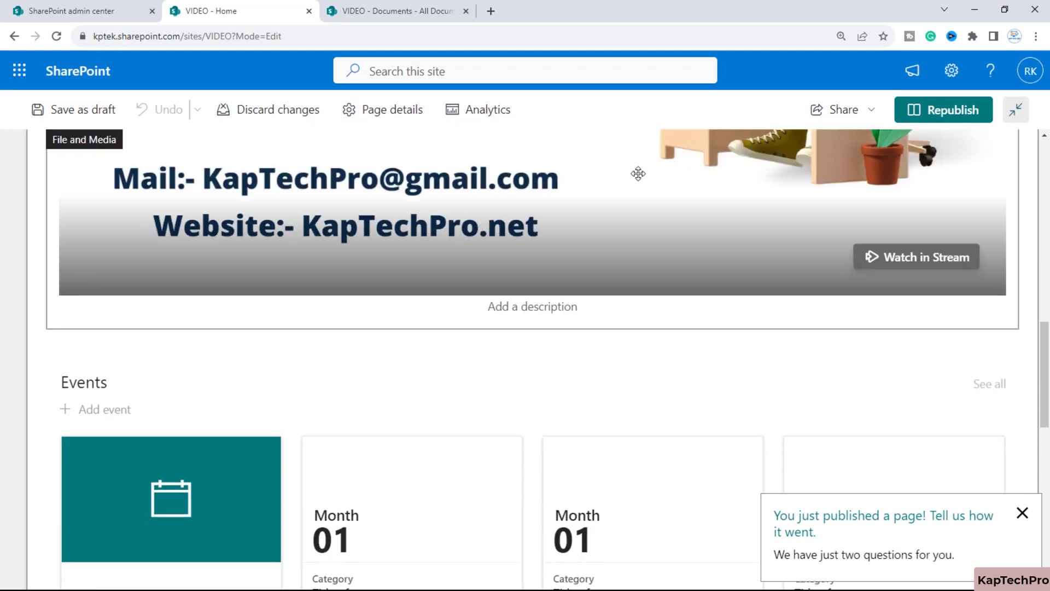
left_click(533, 343)
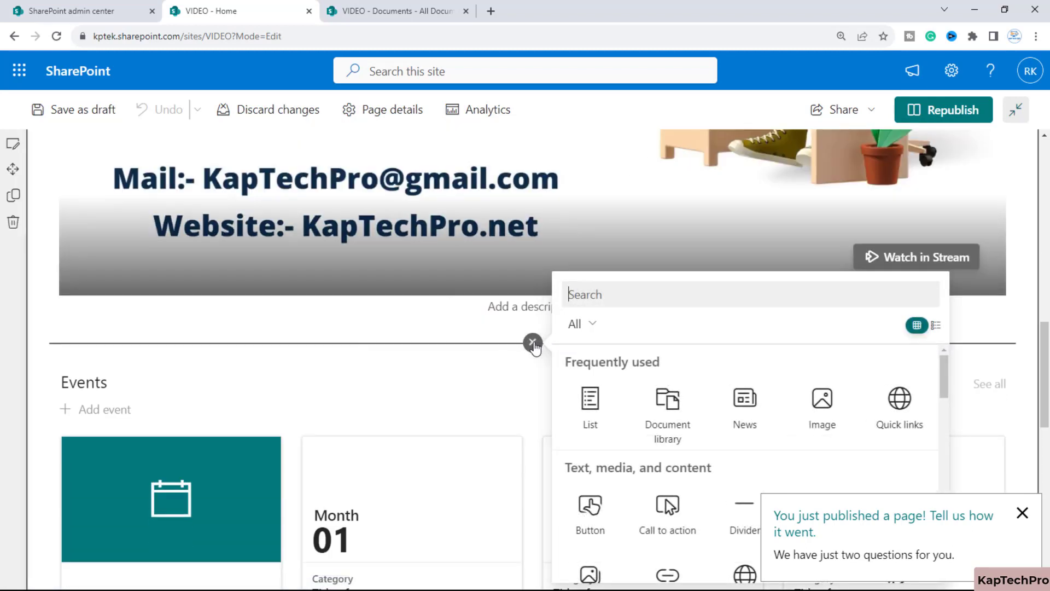
type("high")
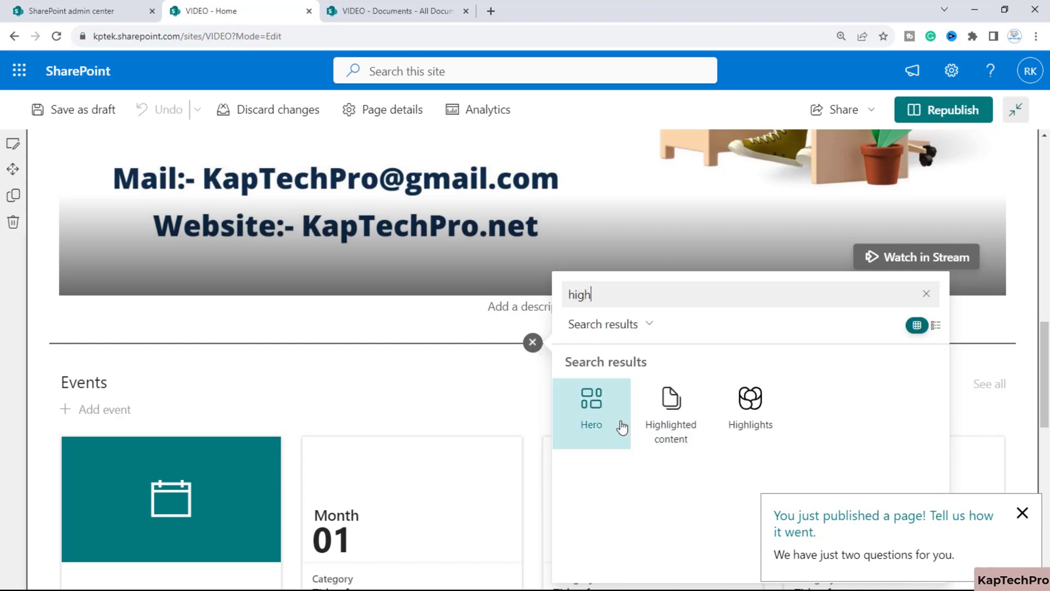
left_click(671, 419)
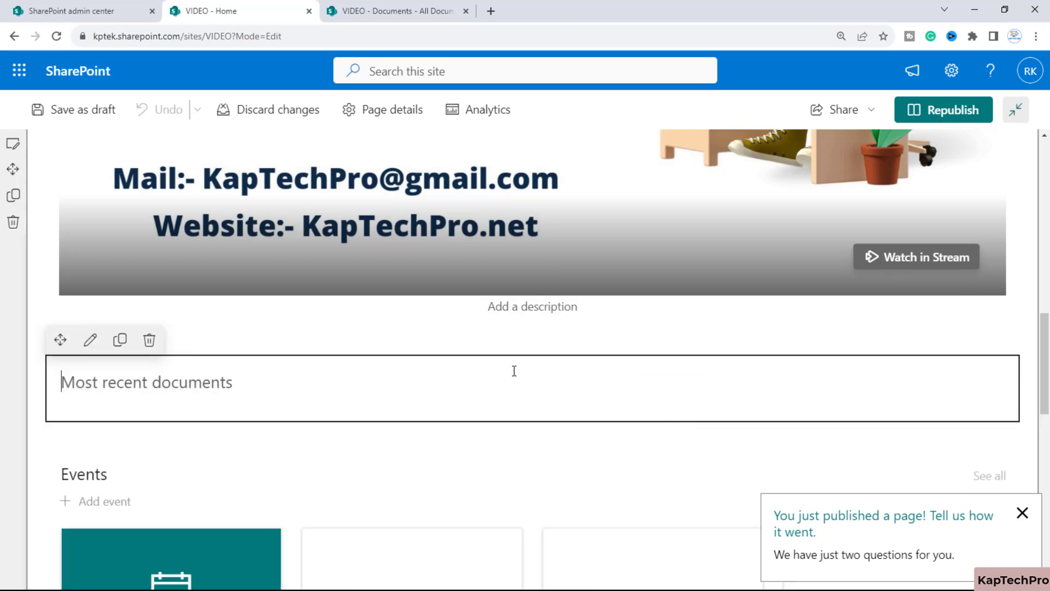
Set the Highlighted content web part's Source to 'A document library on this site'
left_click(91, 339)
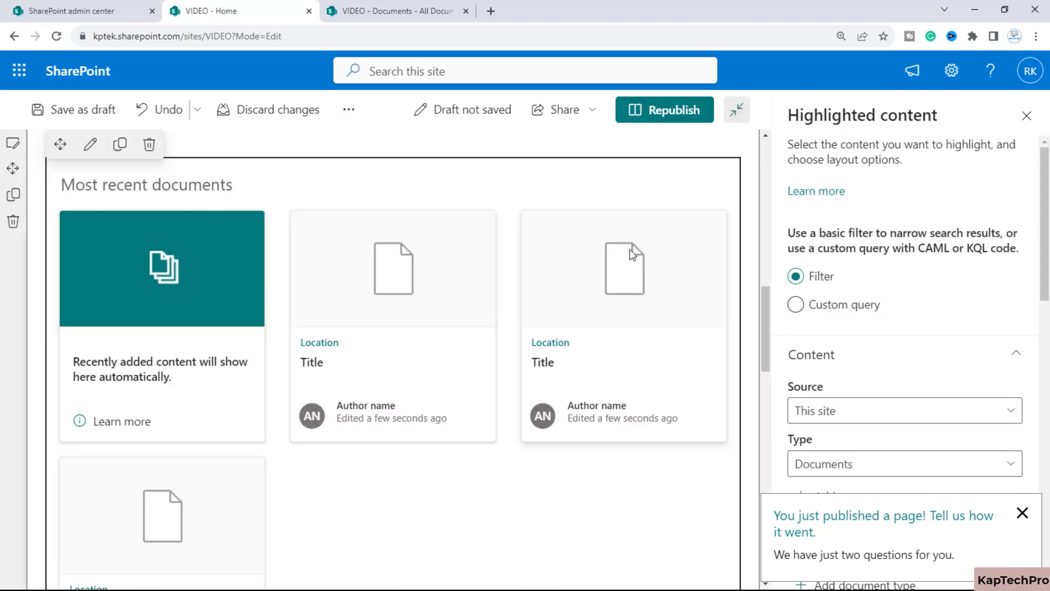
left_click(1022, 513)
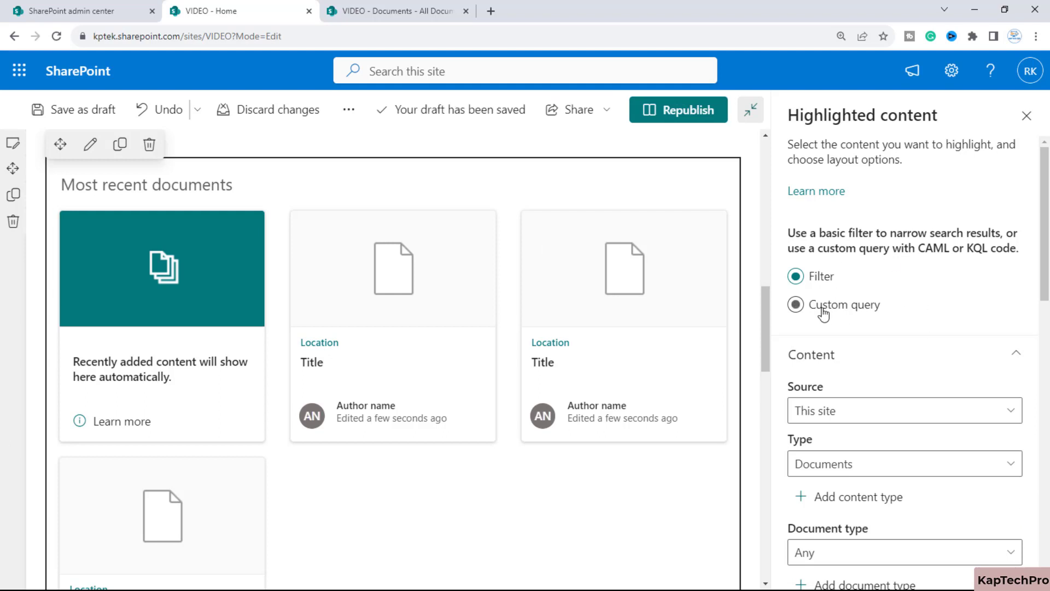
scroll(1009, 345, "down", 1)
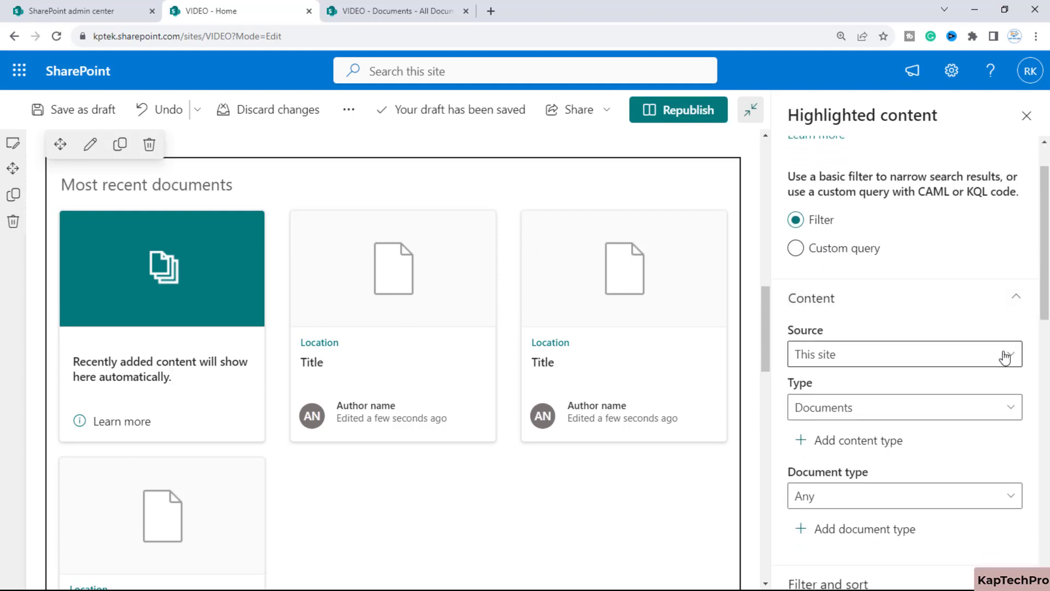
left_click(1012, 358)
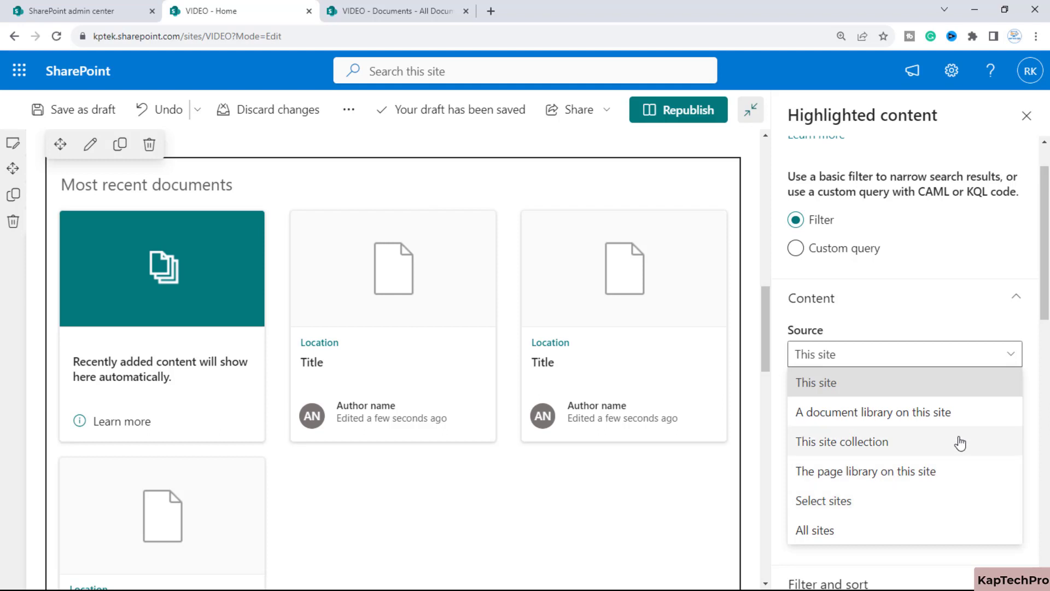
left_click(929, 421)
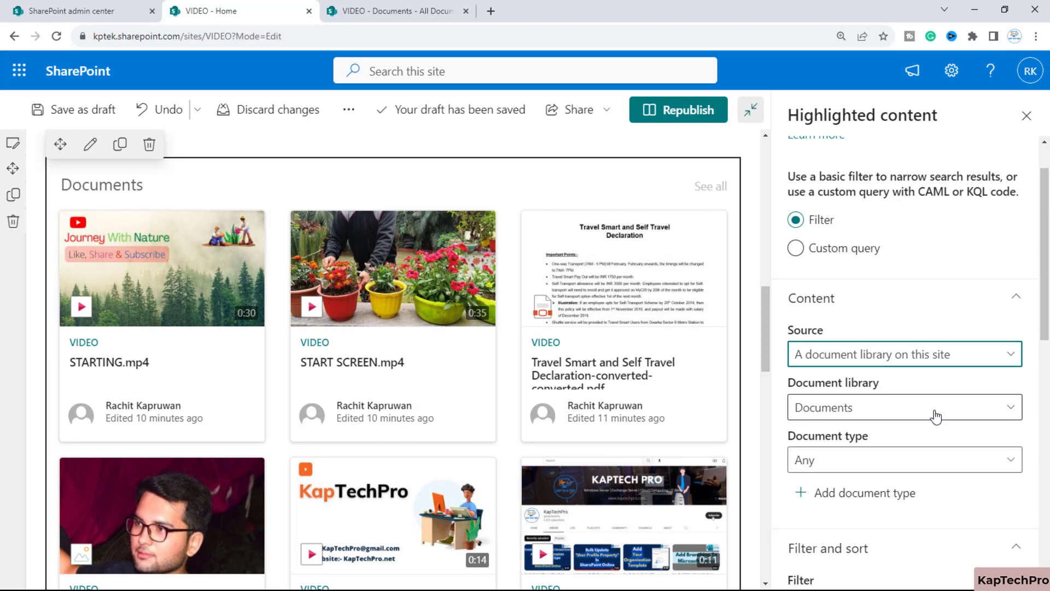
Keep Documents as the library and set the Document type filter to Video
left_click(865, 398)
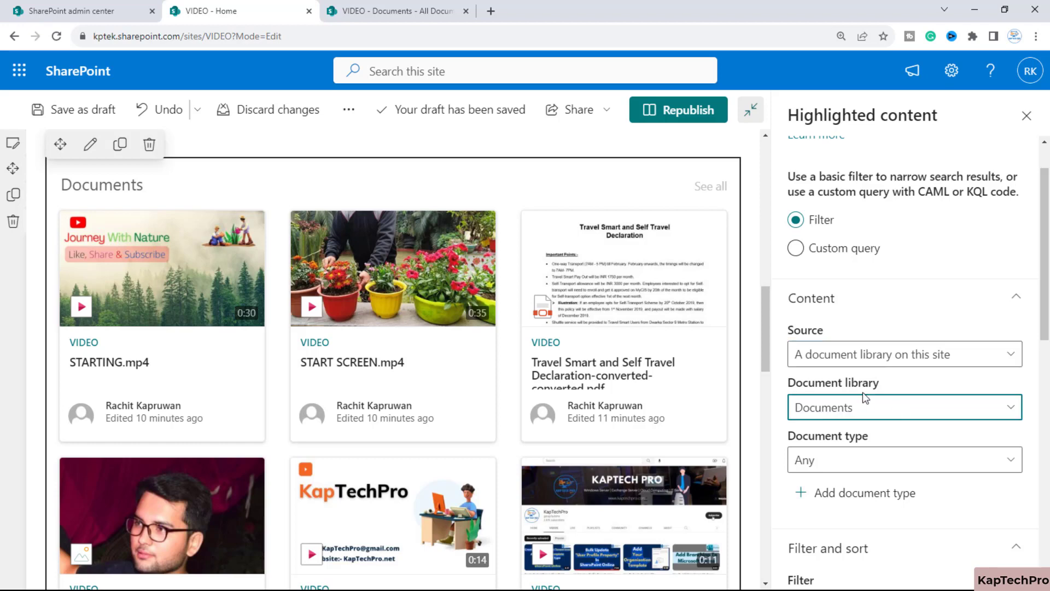
left_click(882, 415)
left_click(883, 417)
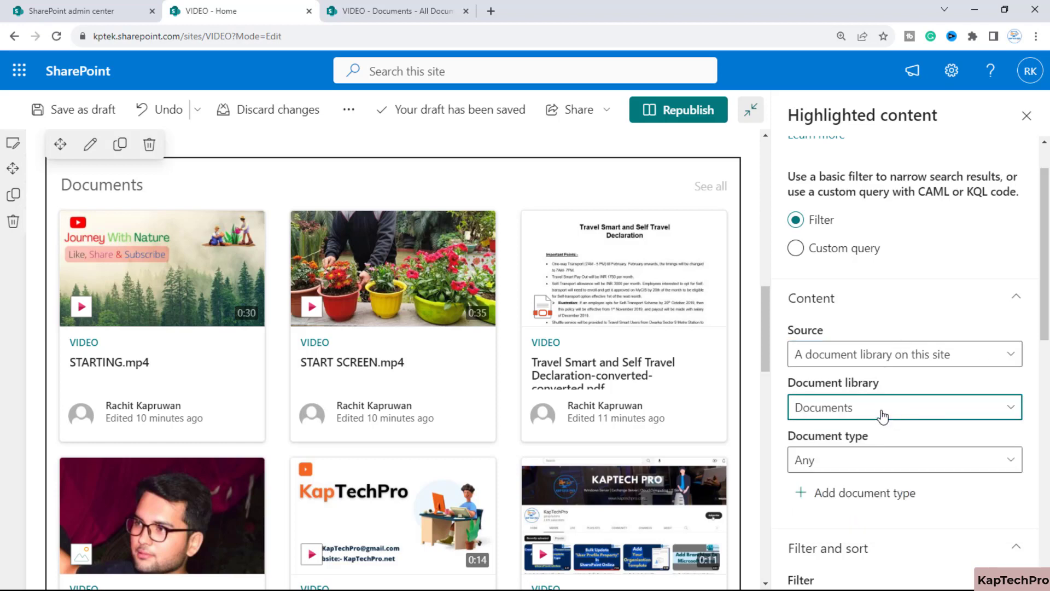
left_click(863, 458)
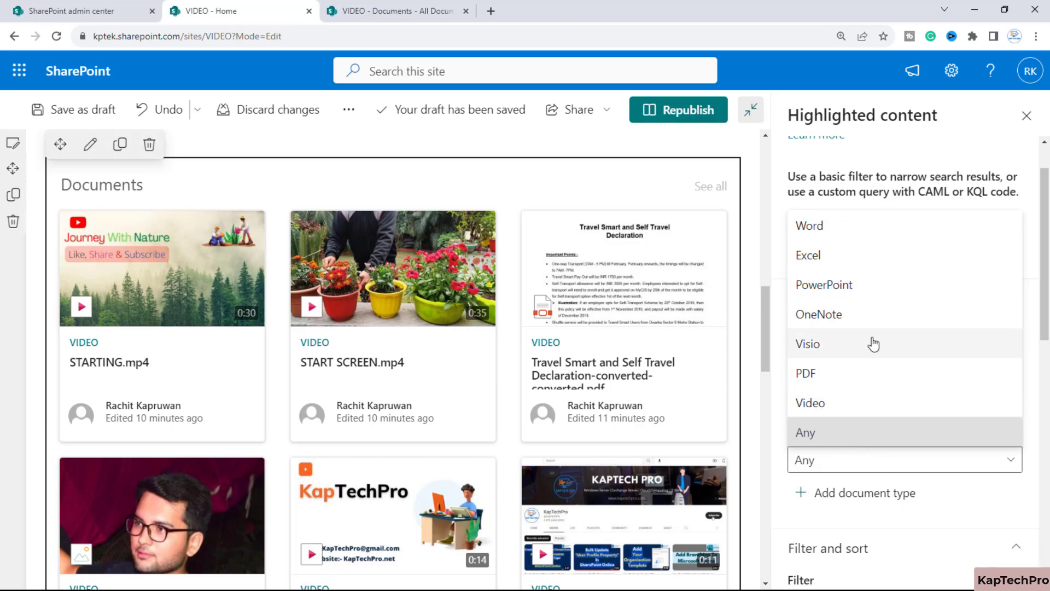
left_click(863, 403)
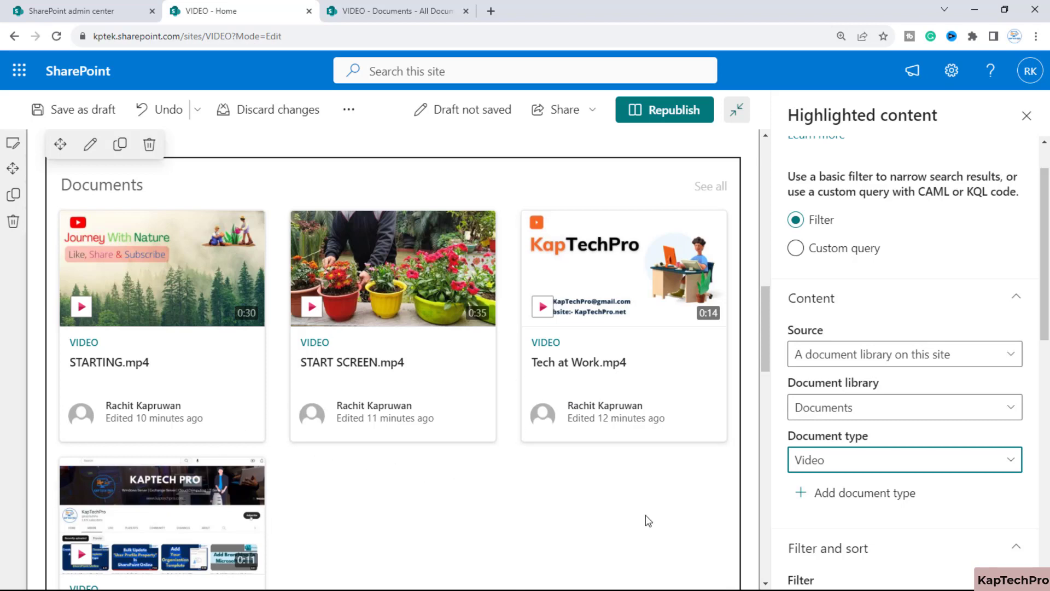
scroll(897, 426, "down", 4)
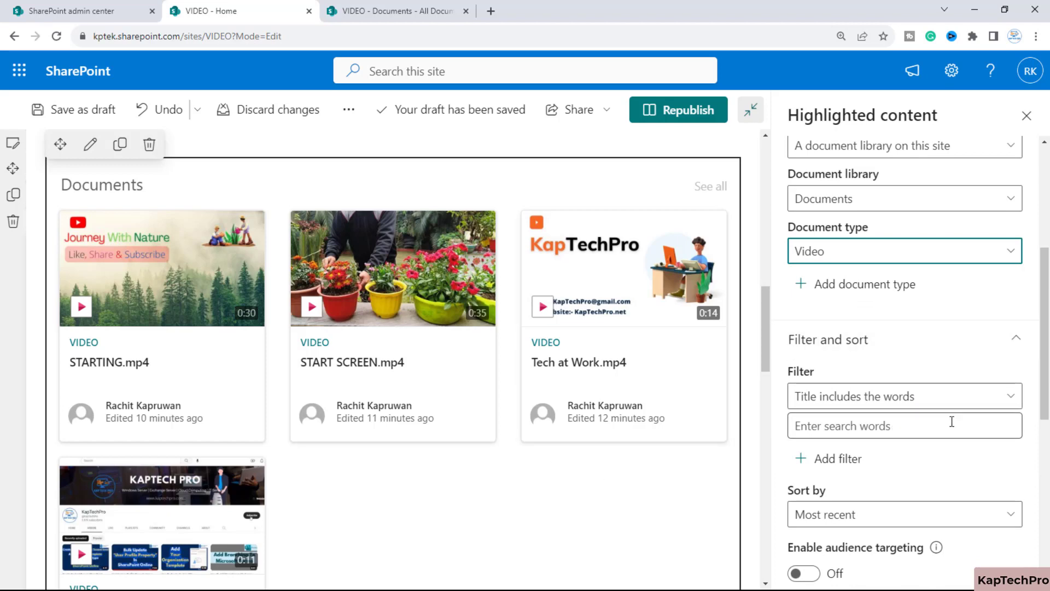
left_click(959, 405)
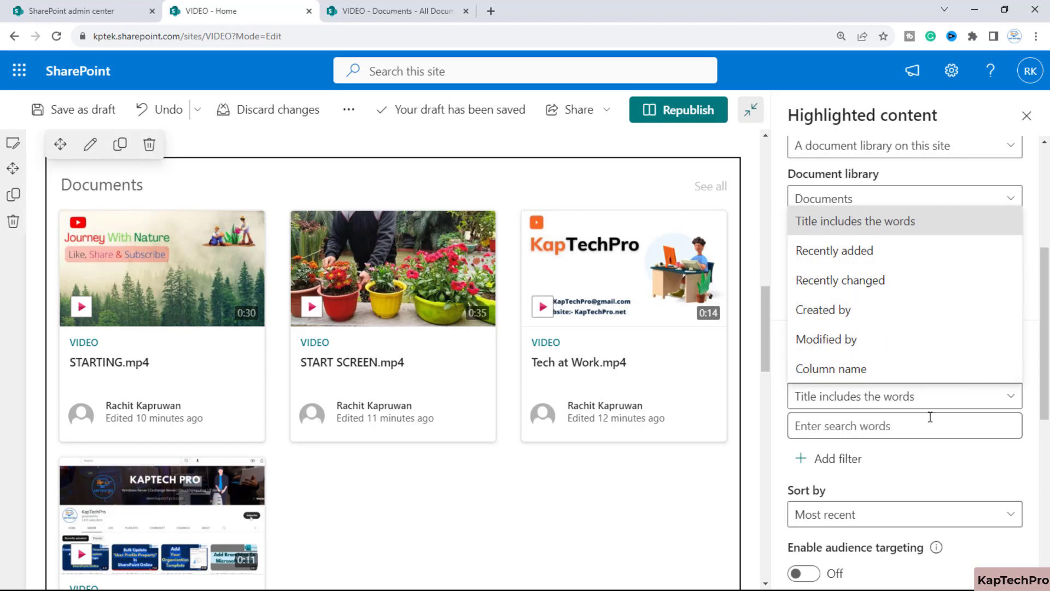
left_click(782, 465)
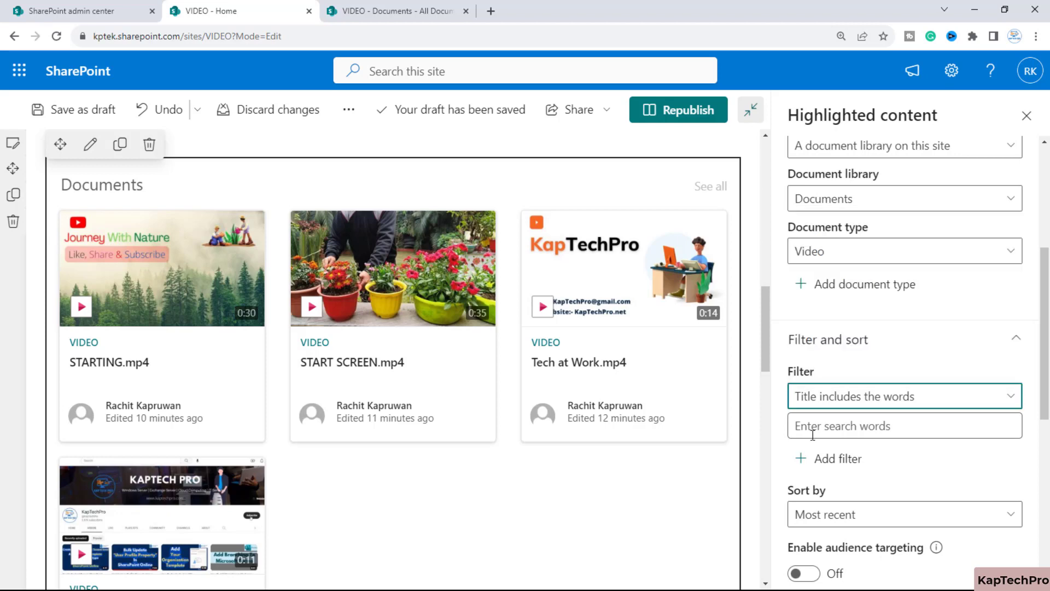
scroll(920, 453, "down", 3)
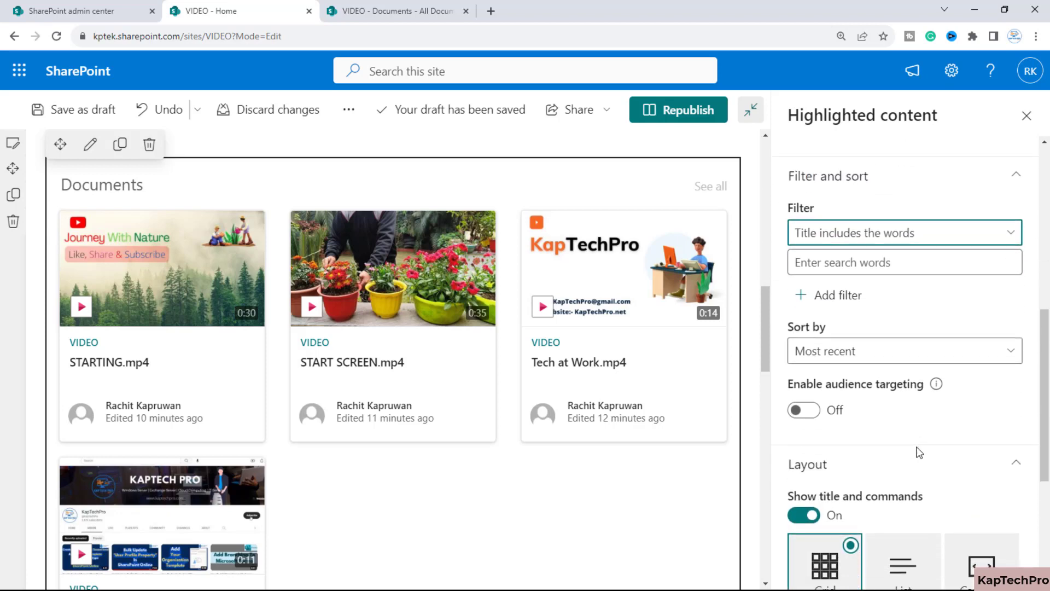
left_click(903, 361)
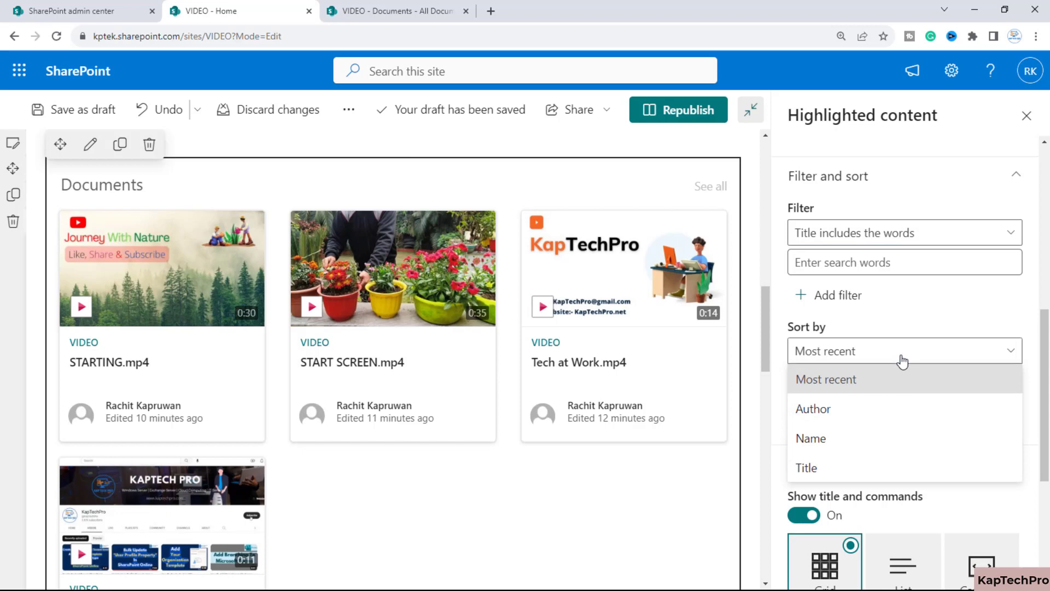
left_click(902, 361)
scroll(902, 361, "down", 5)
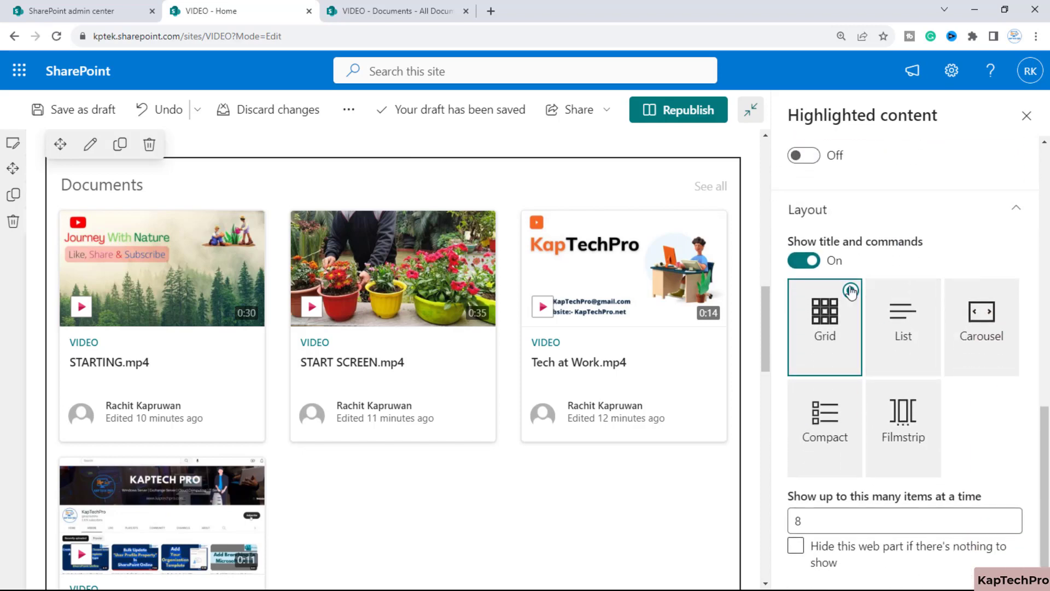
left_click(917, 359)
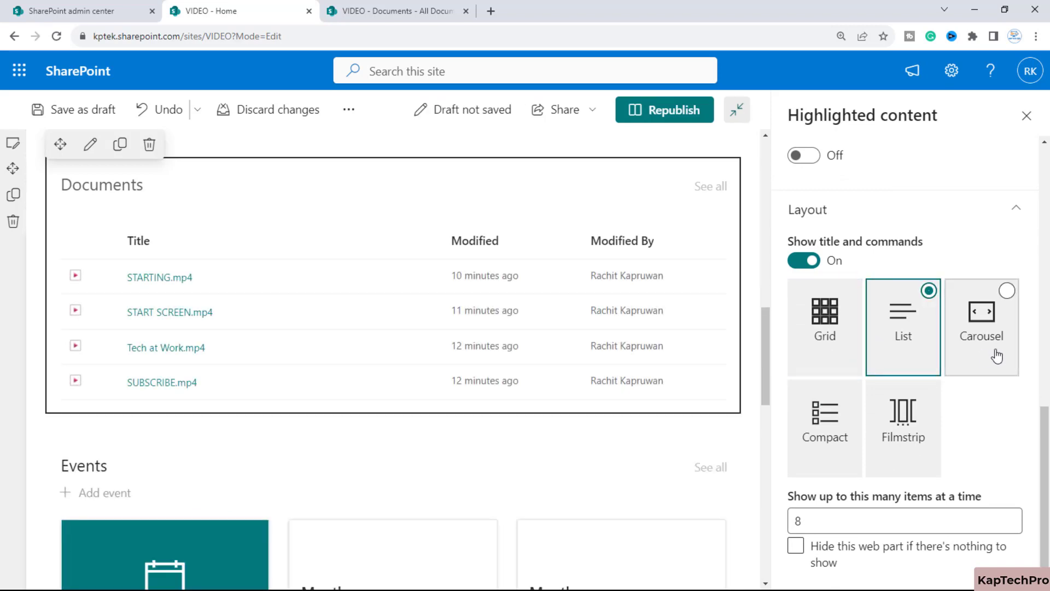
left_click(997, 356)
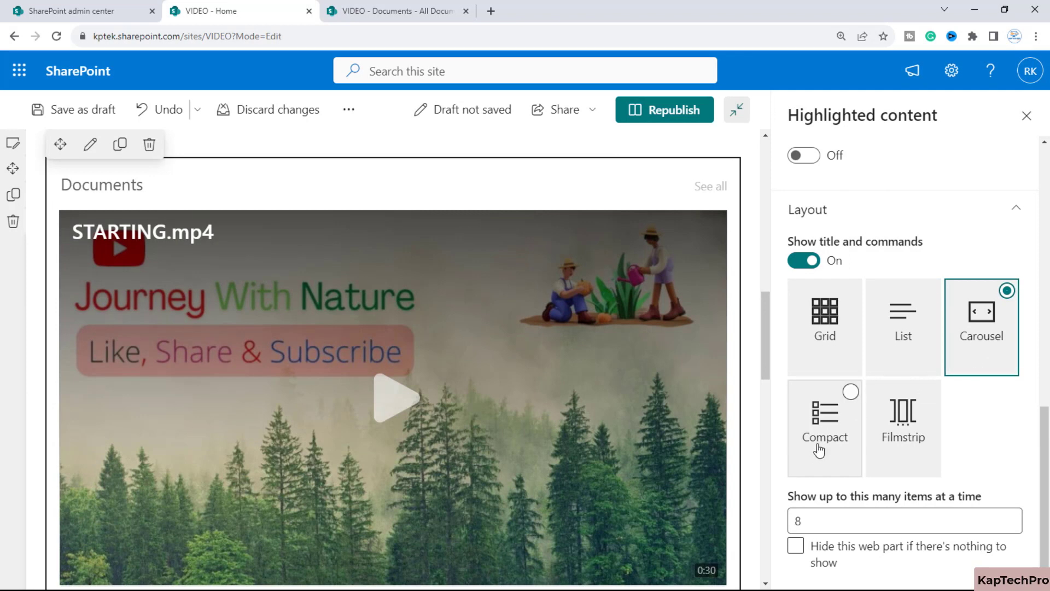
left_click(818, 455)
left_click(897, 444)
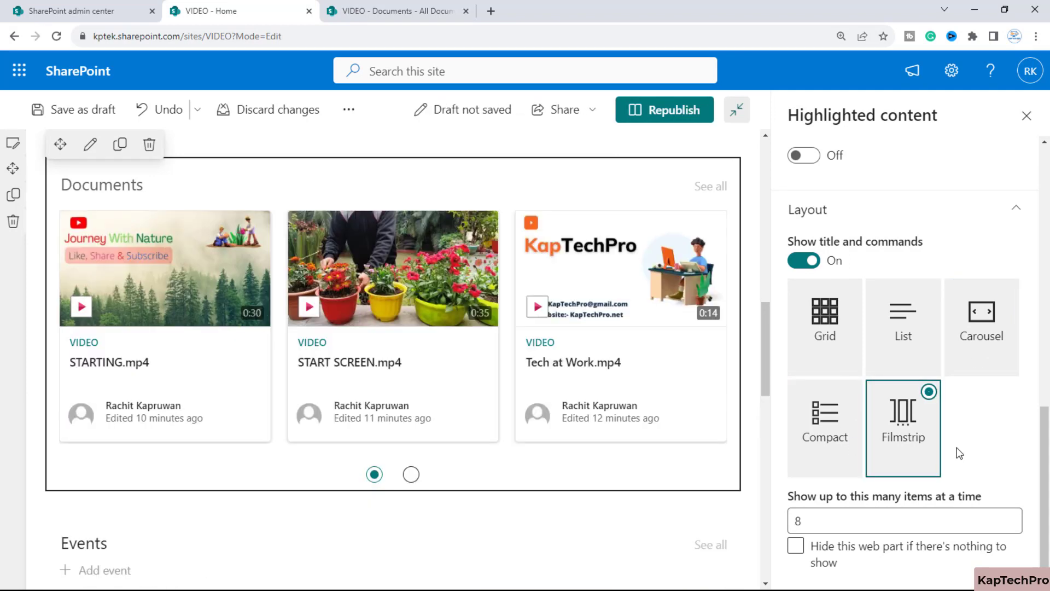
left_click(846, 339)
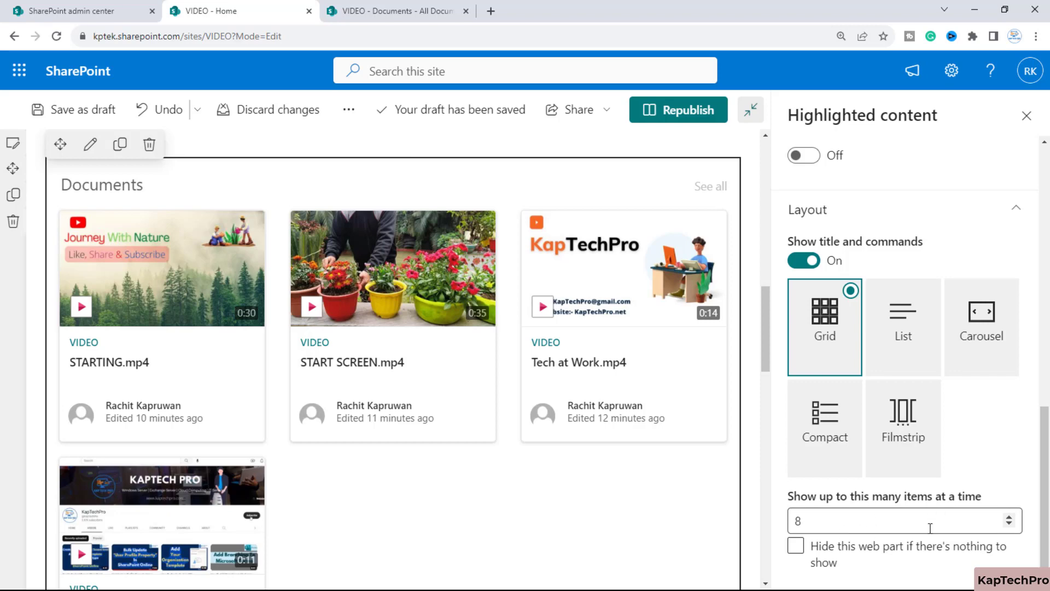
Republish the VIDEO home page, confirming in the 'Ready to republish?' dialog
scroll(866, 336, "up", 1)
scroll(865, 333, "up", 5)
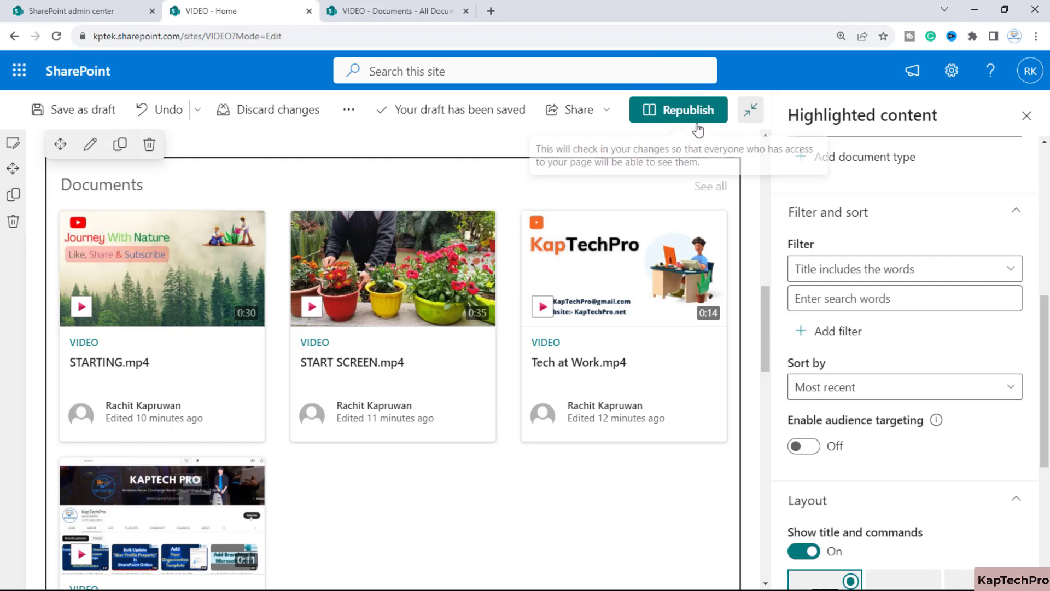
left_click(676, 114)
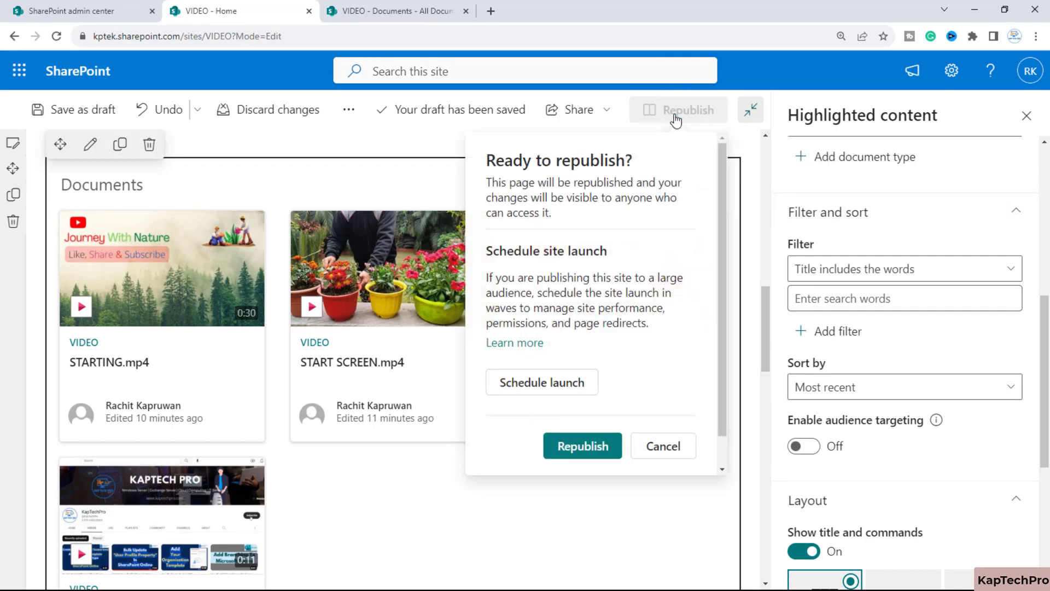
left_click(595, 450)
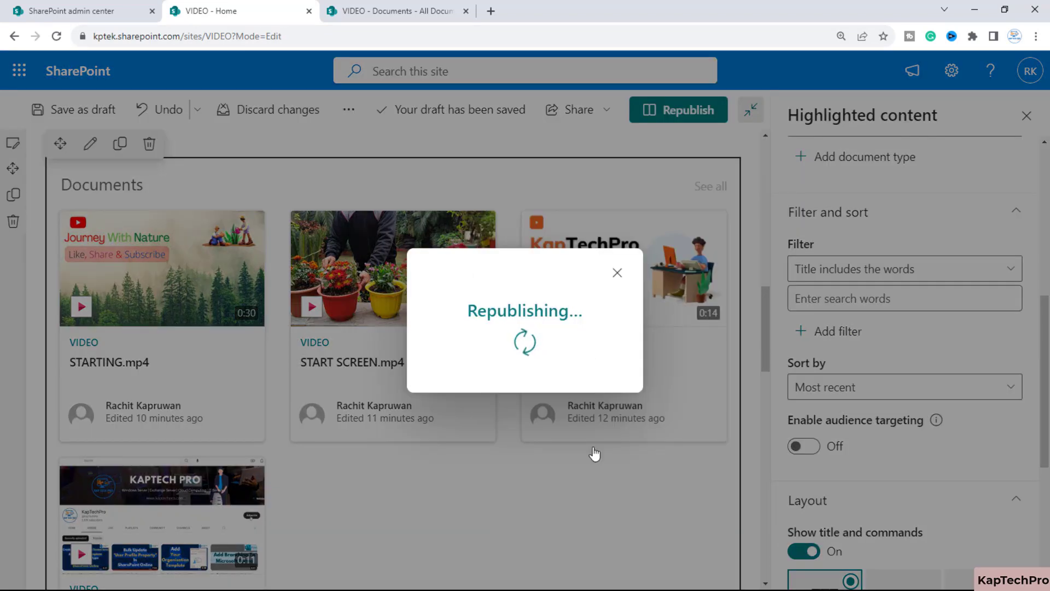
scroll(566, 452, "down", 8)
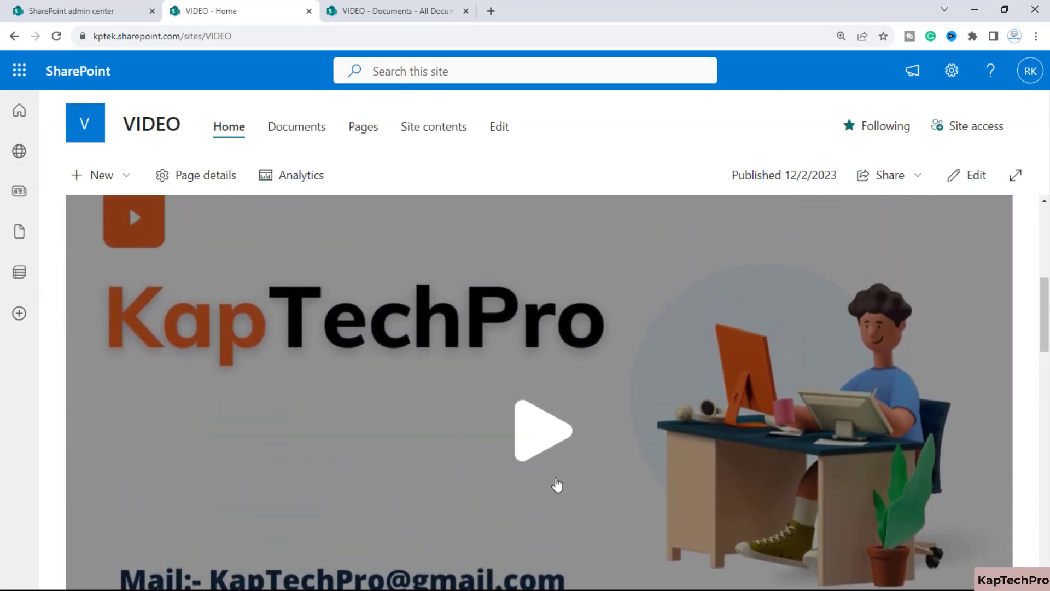
scroll(554, 470, "up", 5)
scroll(557, 481, "down", 5)
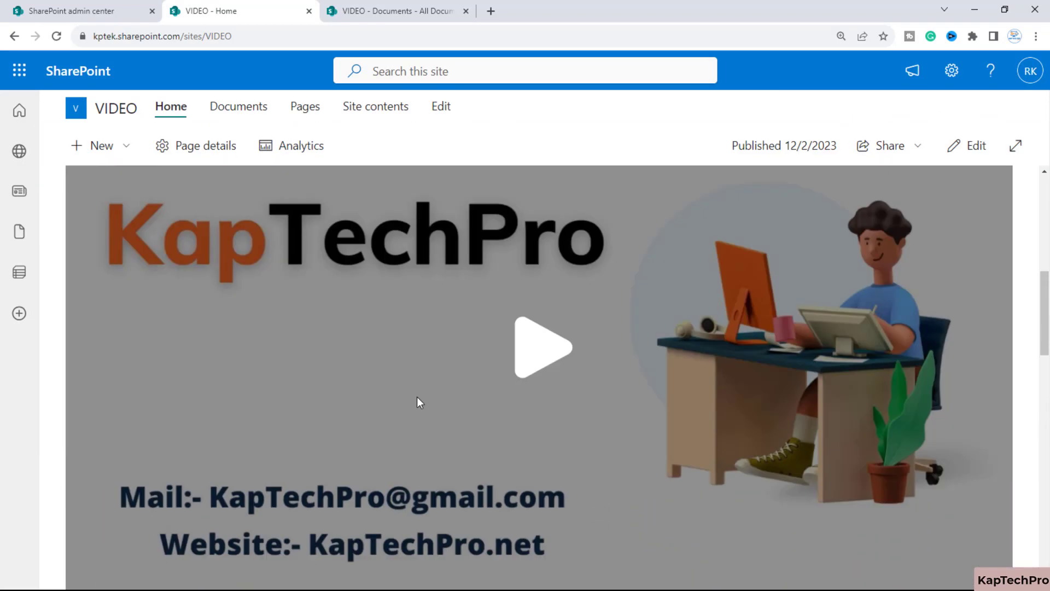
scroll(417, 397, "down", 7)
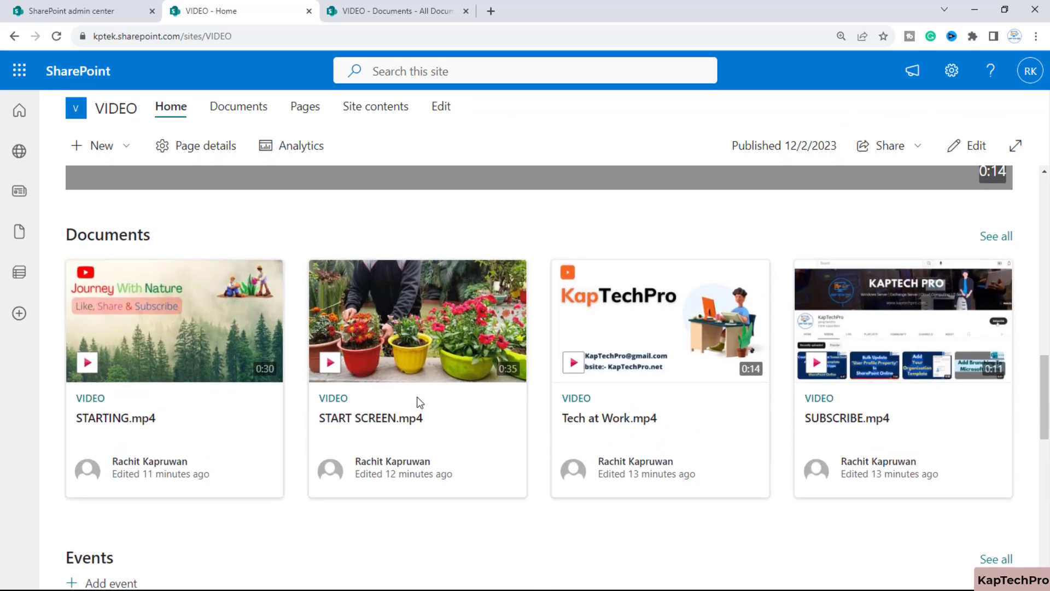